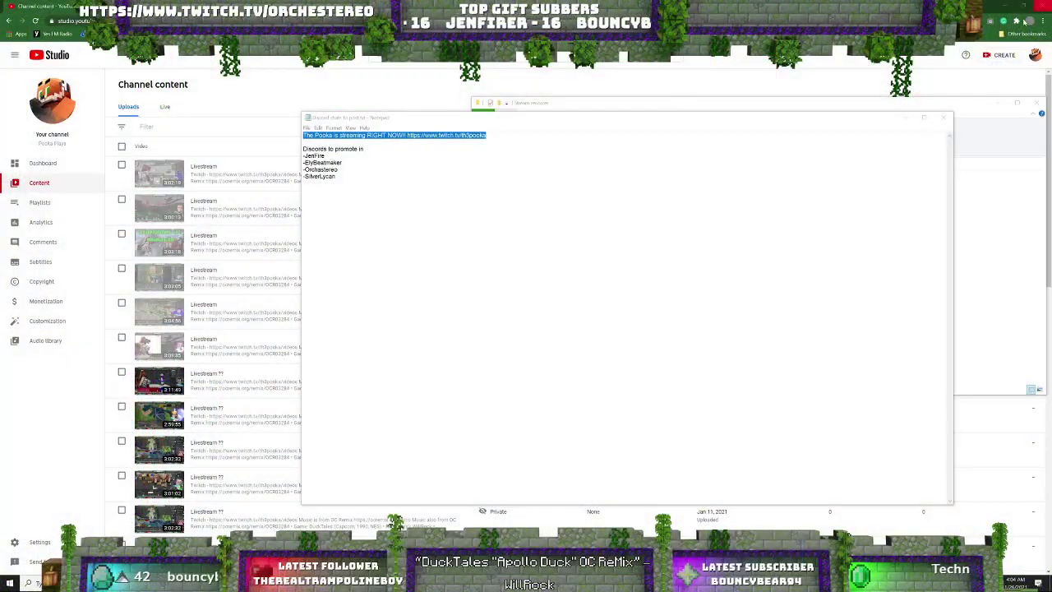
# - Minimize the browser's channel content page to reveal the stream promotion notes in Notepad
pyautogui.click(1025, 22)
pyautogui.click(1008, 6)
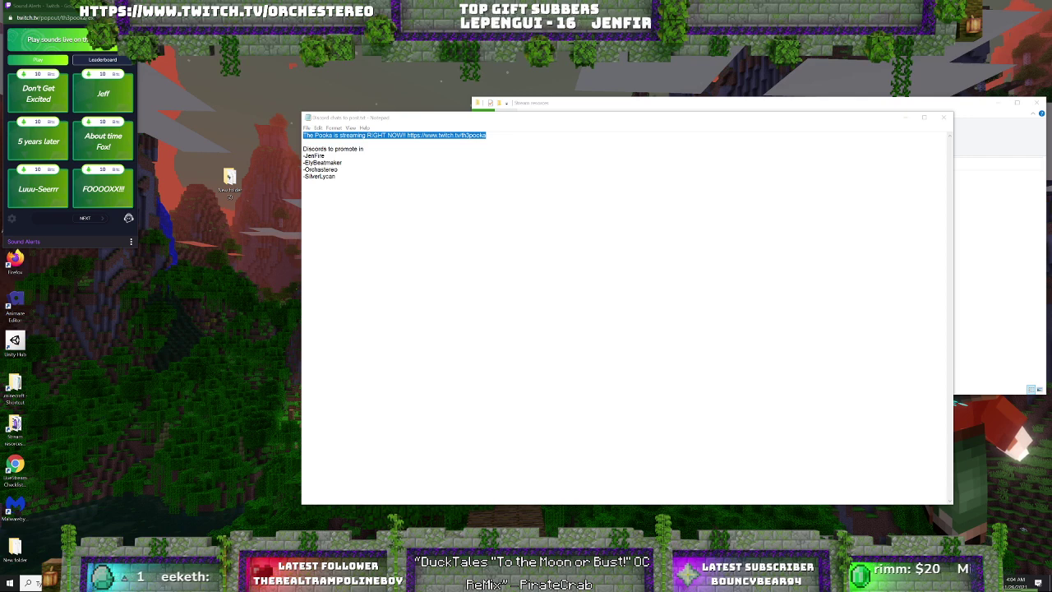
# - Close the Notepad notes, try connecting Streaming Avatars, decline the free-avatar prompt, and bring up Stream resources
pyautogui.click(945, 117)
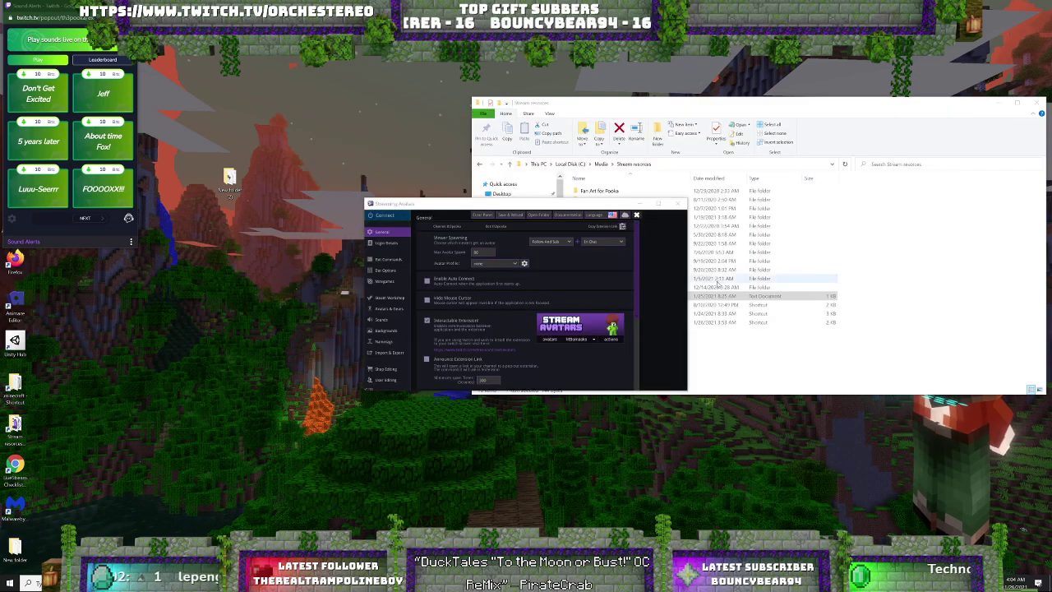
pyautogui.click(384, 216)
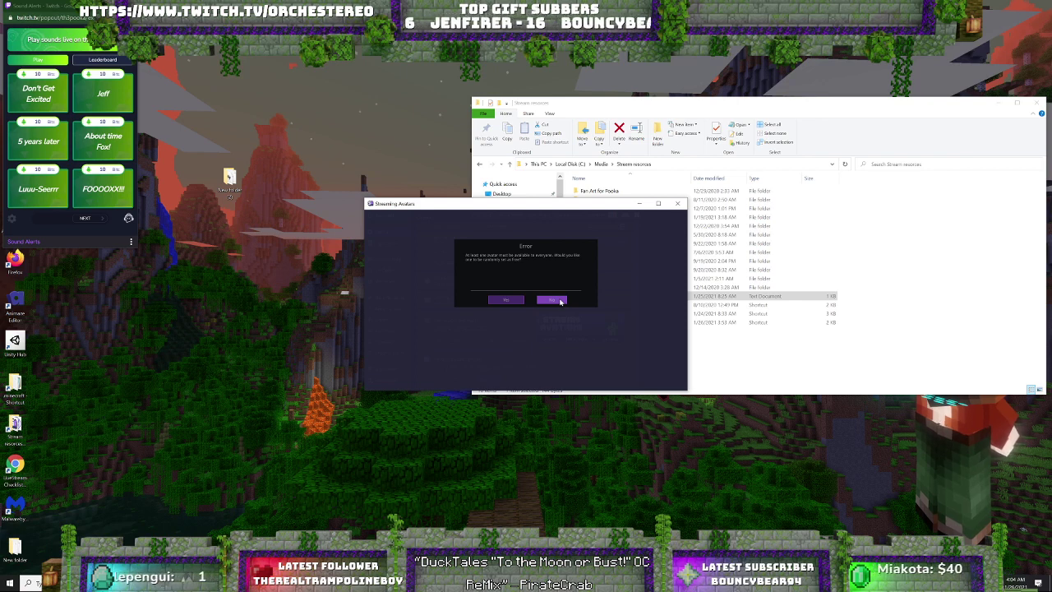
pyautogui.click(561, 300)
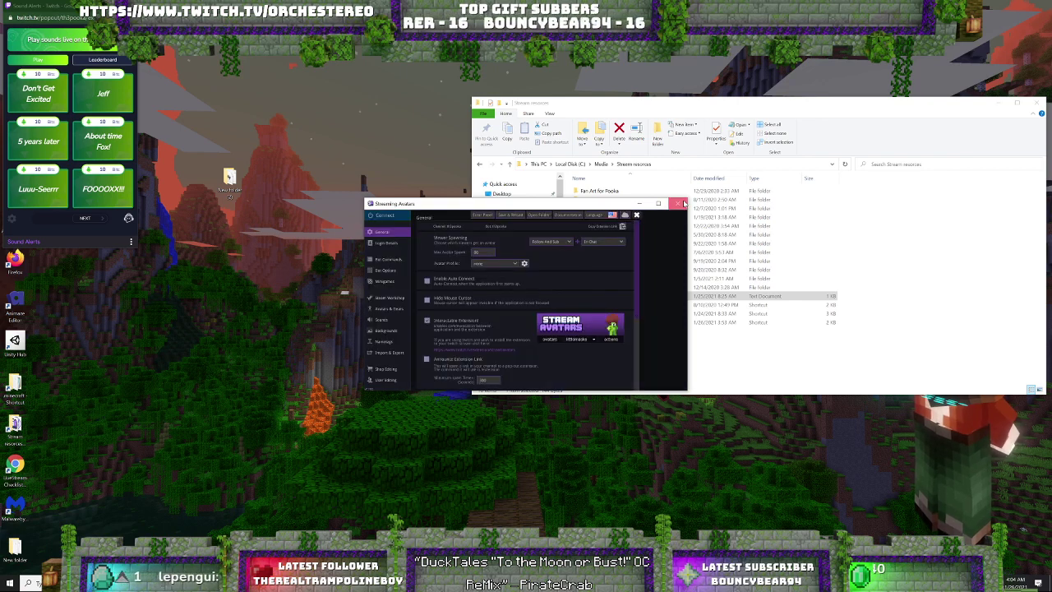
pyautogui.click(1026, 101)
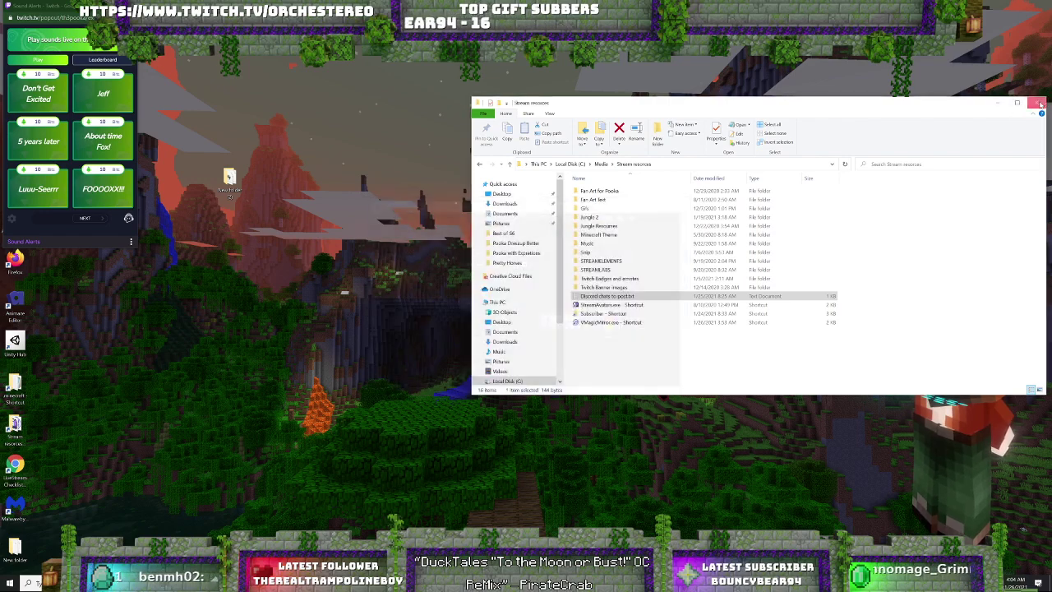
# - Relaunch Streaming Avatars from the StreamAvatars.exe shortcut in Stream resources, then minimize Explorer
pyautogui.click(1033, 101)
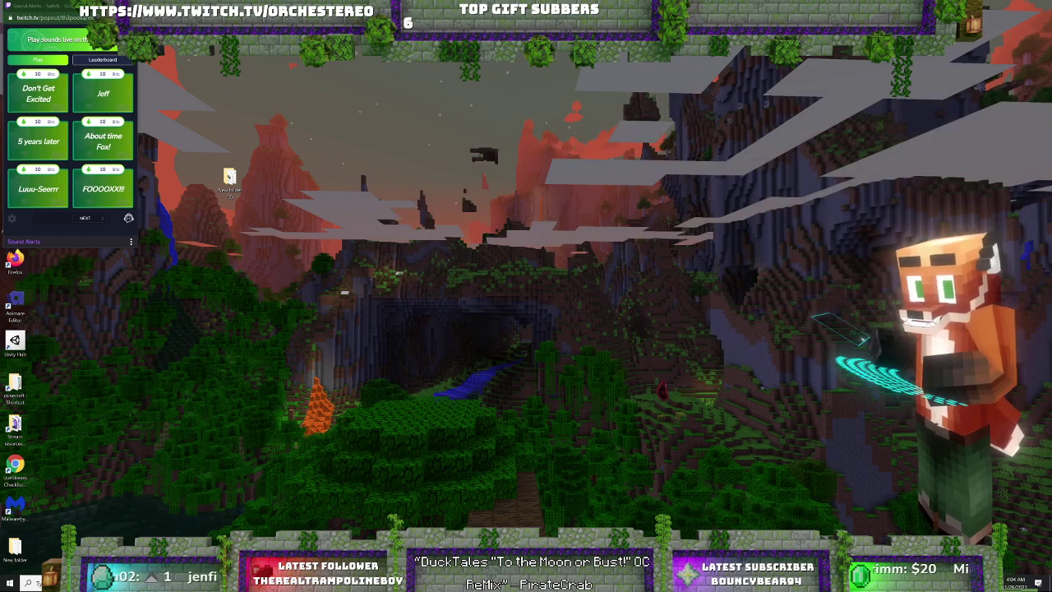
pyautogui.press('super+e')
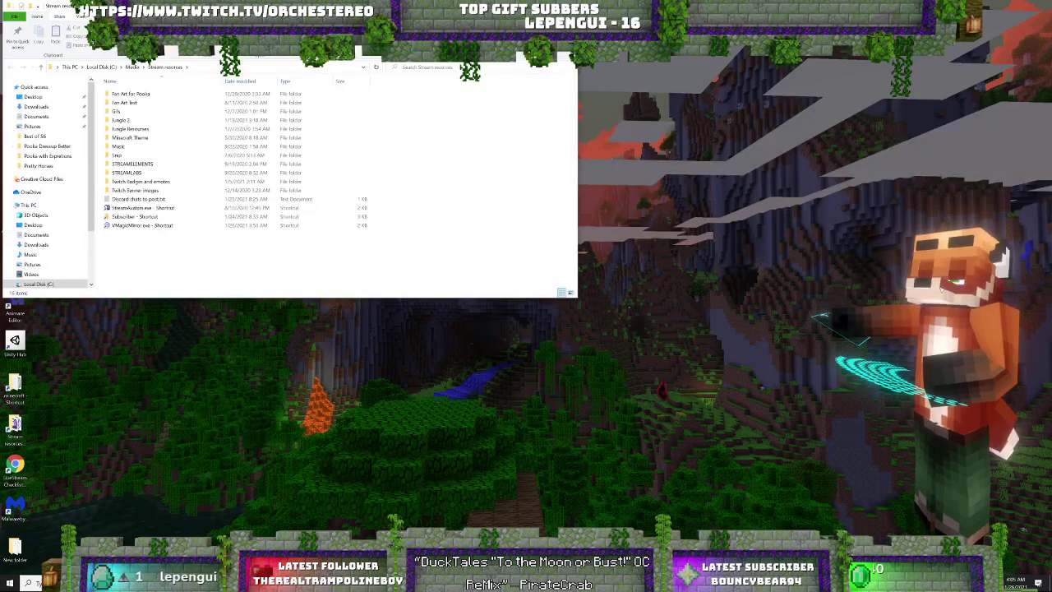
pyautogui.doubleClick(116, 208)
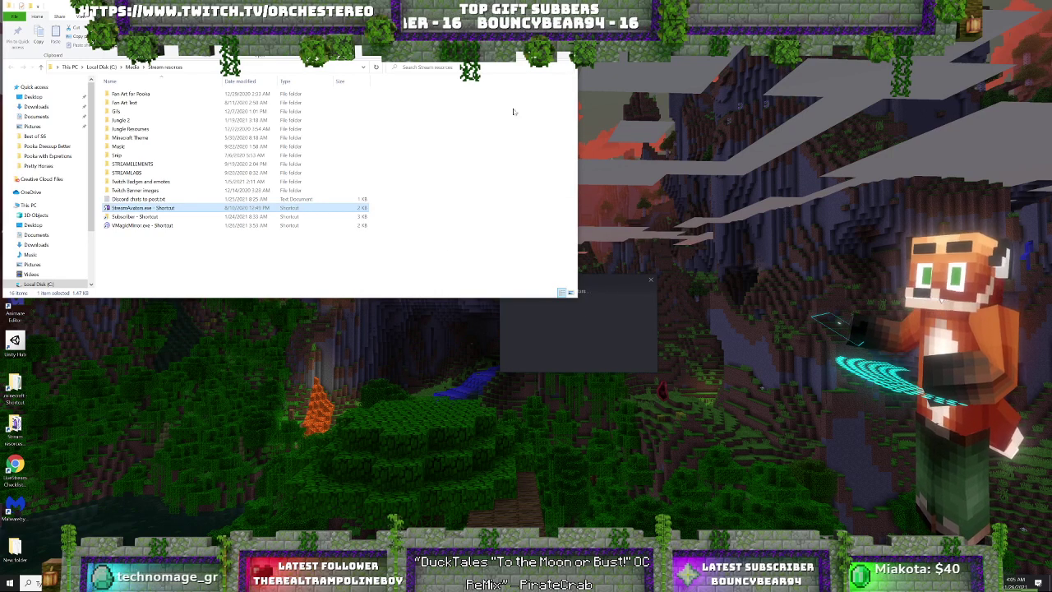
pyautogui.click(530, 4)
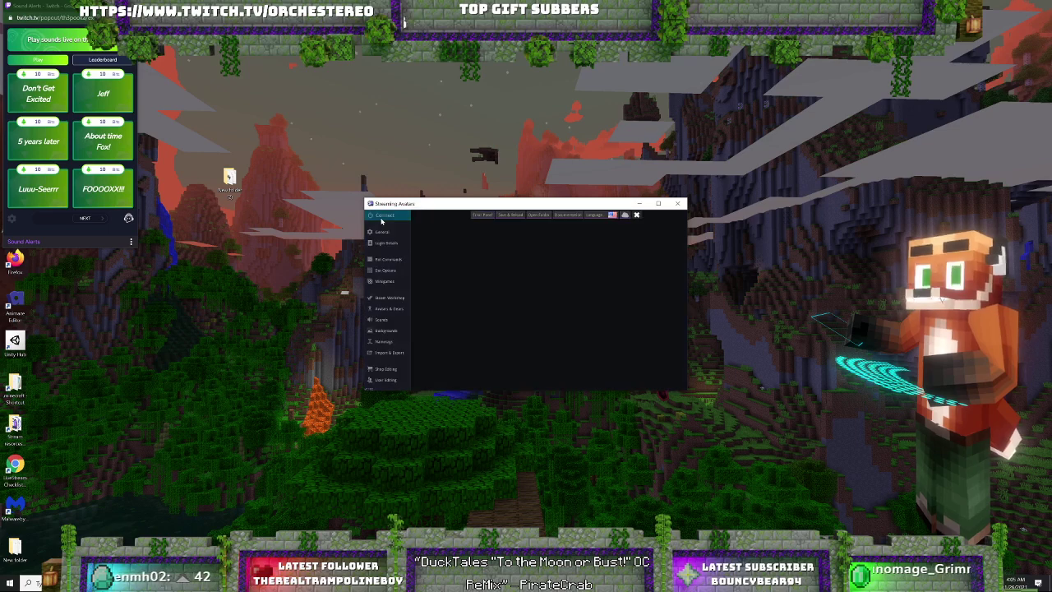
# - Connect Streaming Avatars after declining the free-avatar prompt and using Save & Reload in Avatars & Gears
pyautogui.click(382, 217)
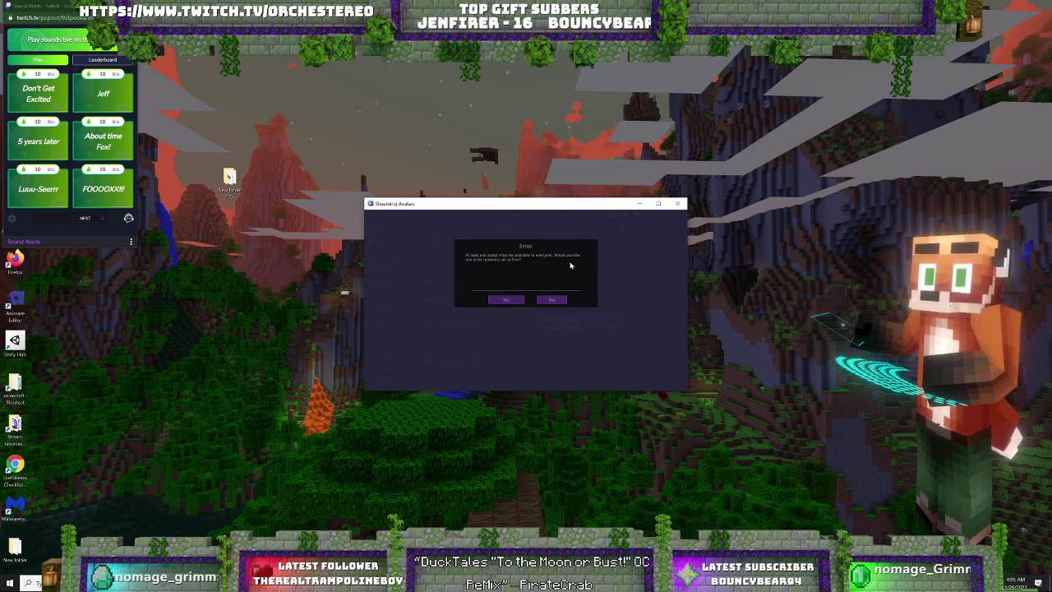
pyautogui.click(551, 301)
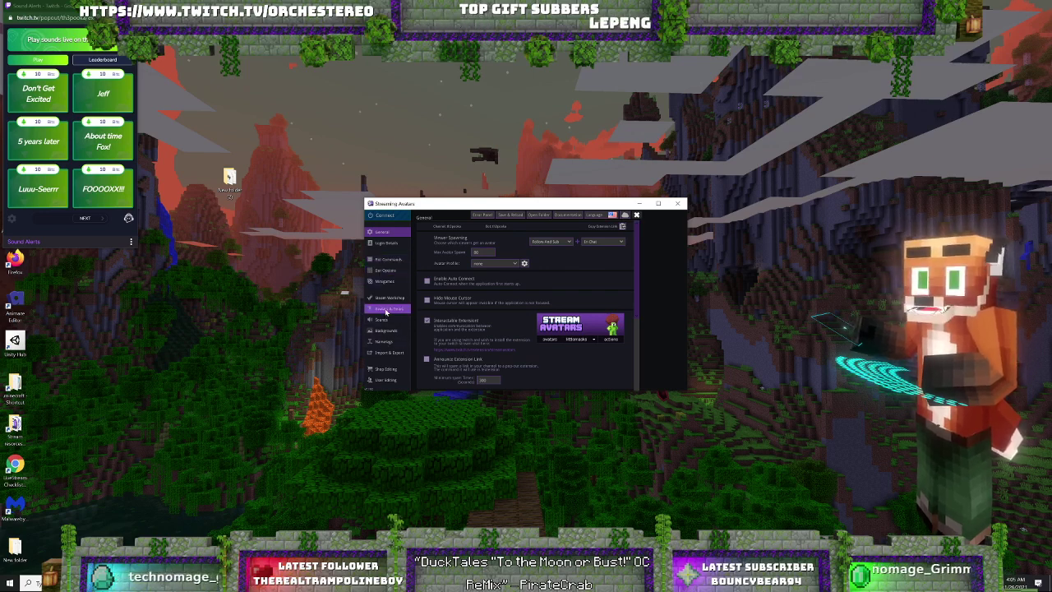
pyautogui.click(390, 310)
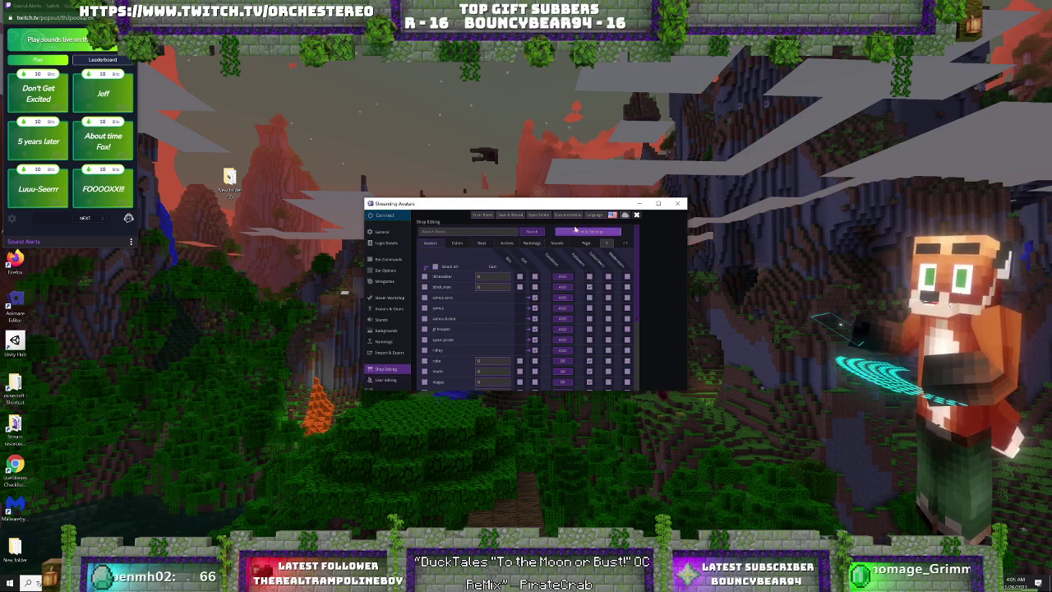
pyautogui.click(511, 215)
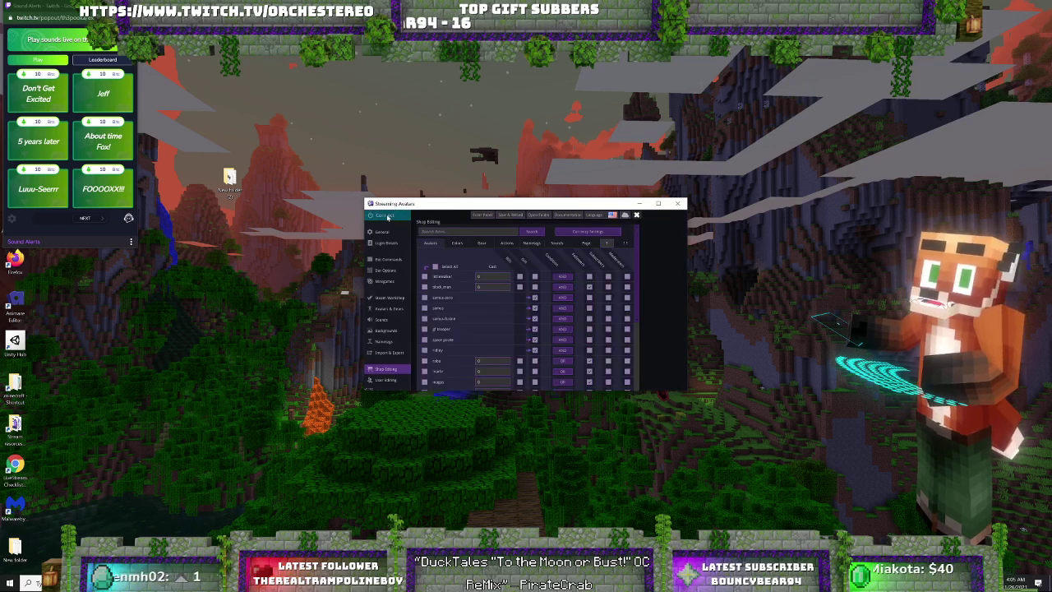
pyautogui.click(387, 217)
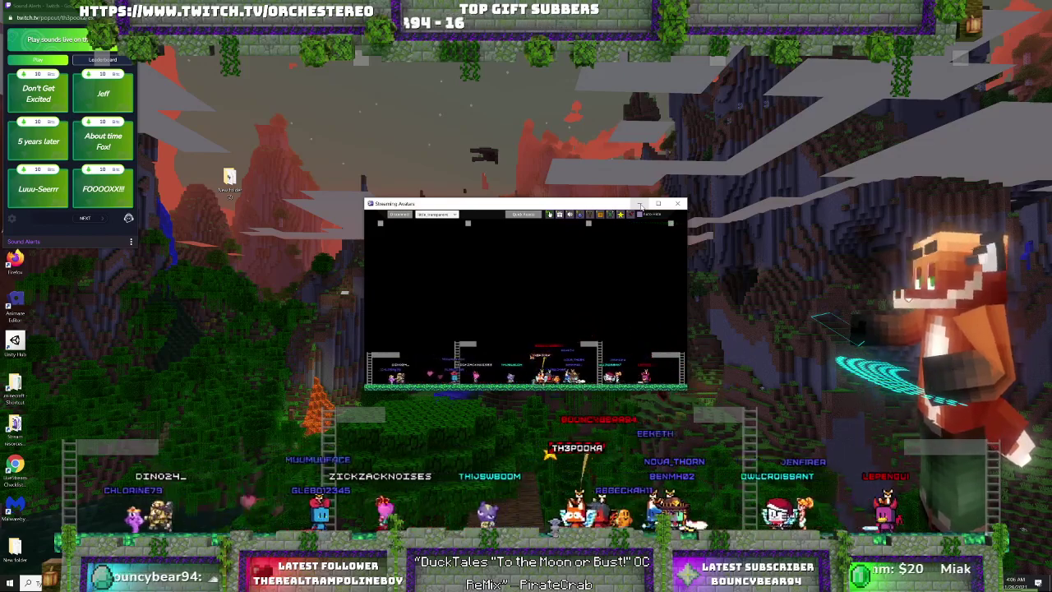
# - Minimize the Streaming Avatars window and switch to the Blender Hermitcraft sequencer project
pyautogui.click(641, 205)
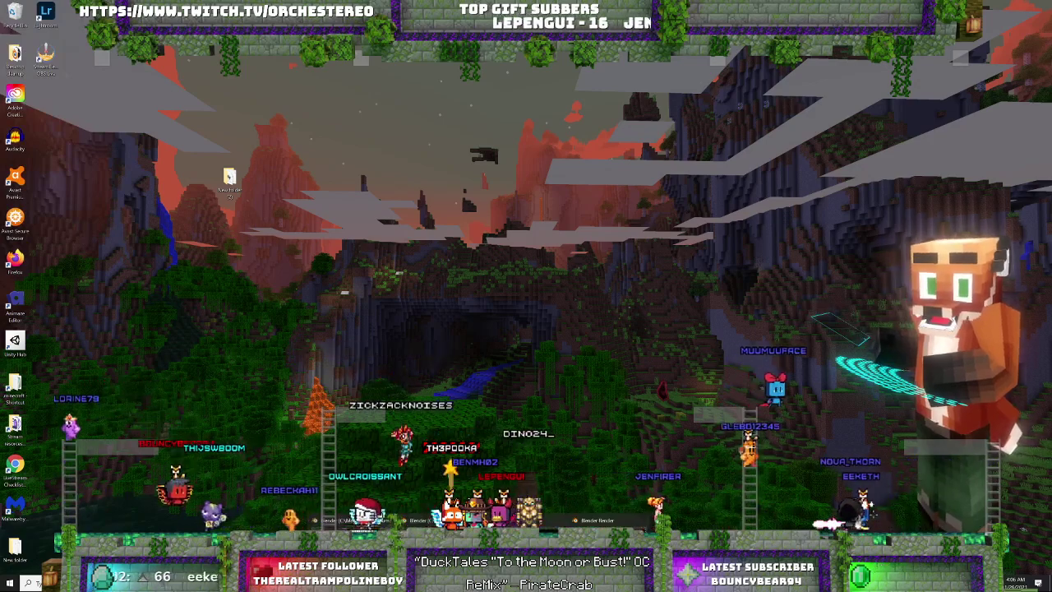
pyautogui.hotkey('alt', 'Tab')
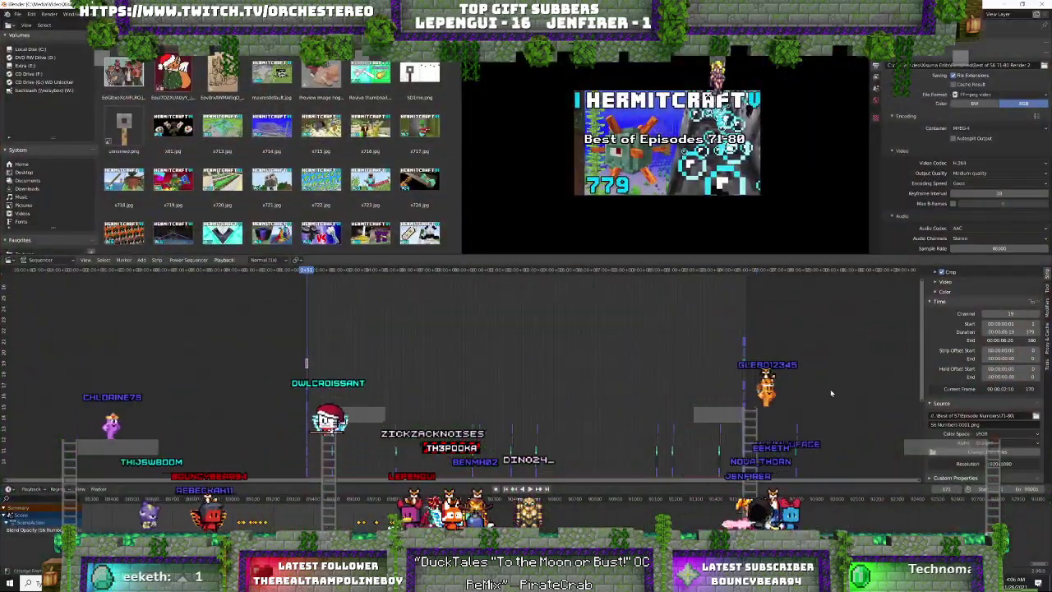
# - Close the Hermitcraft 'Best of Episodes 71-80' edit and relaunch Blender from the taskbar
pyautogui.press('super+d')
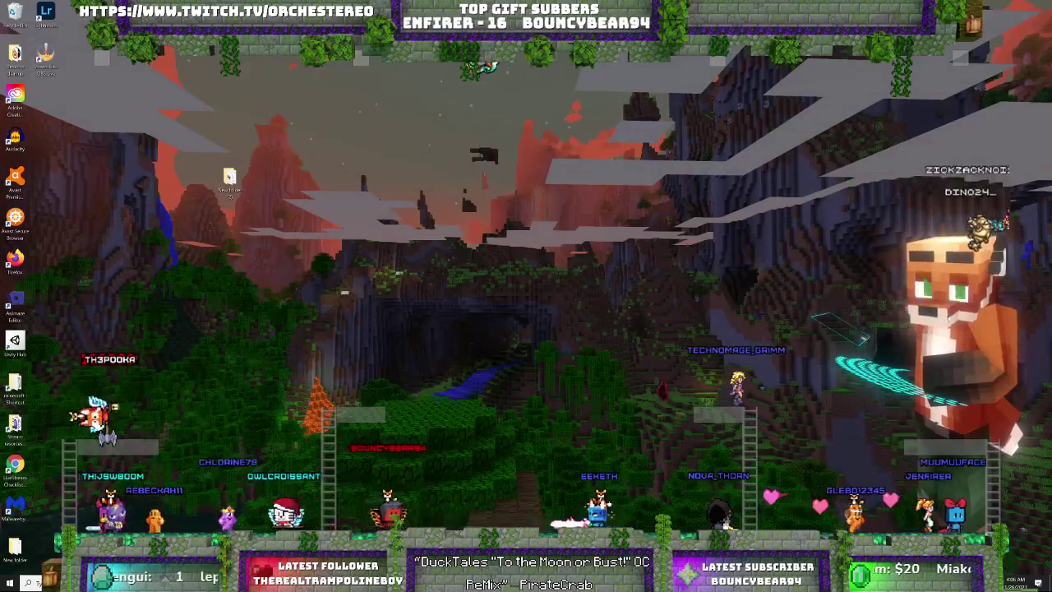
pyautogui.press('super+d')
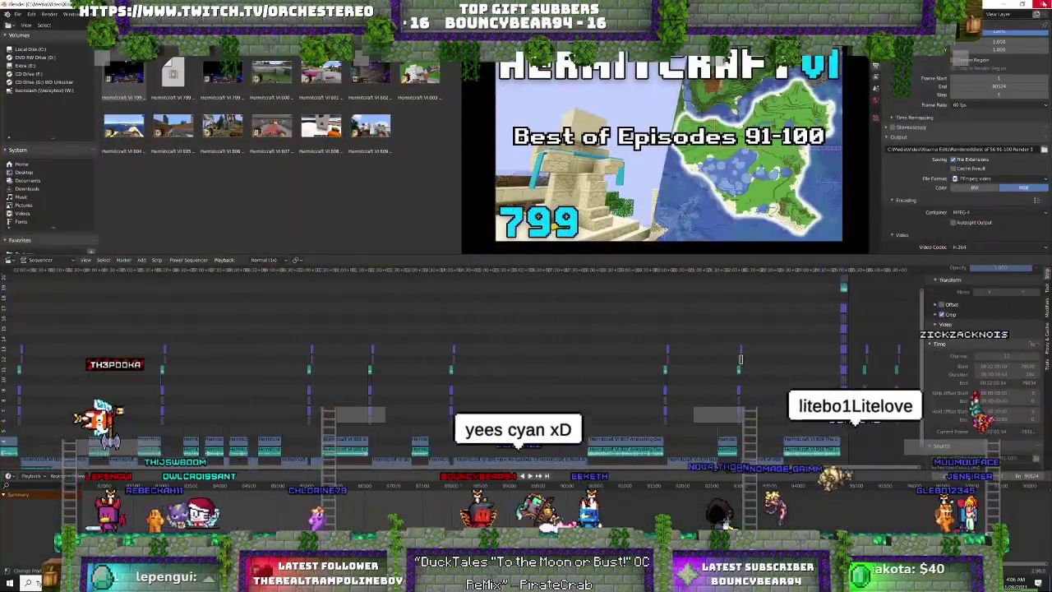
pyautogui.click(1044, 4)
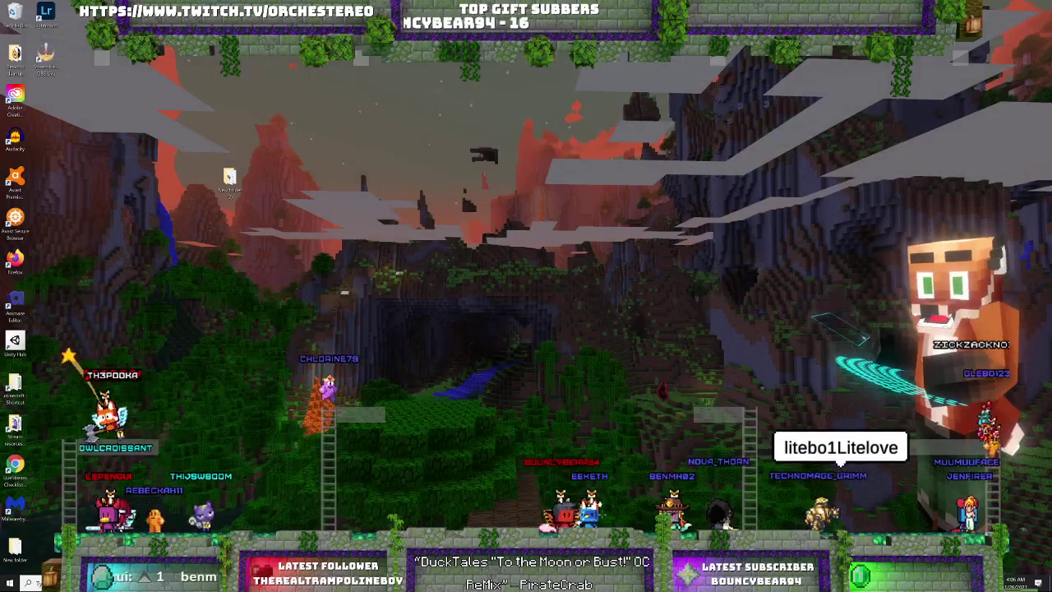
pyautogui.rightClick(479, 584)
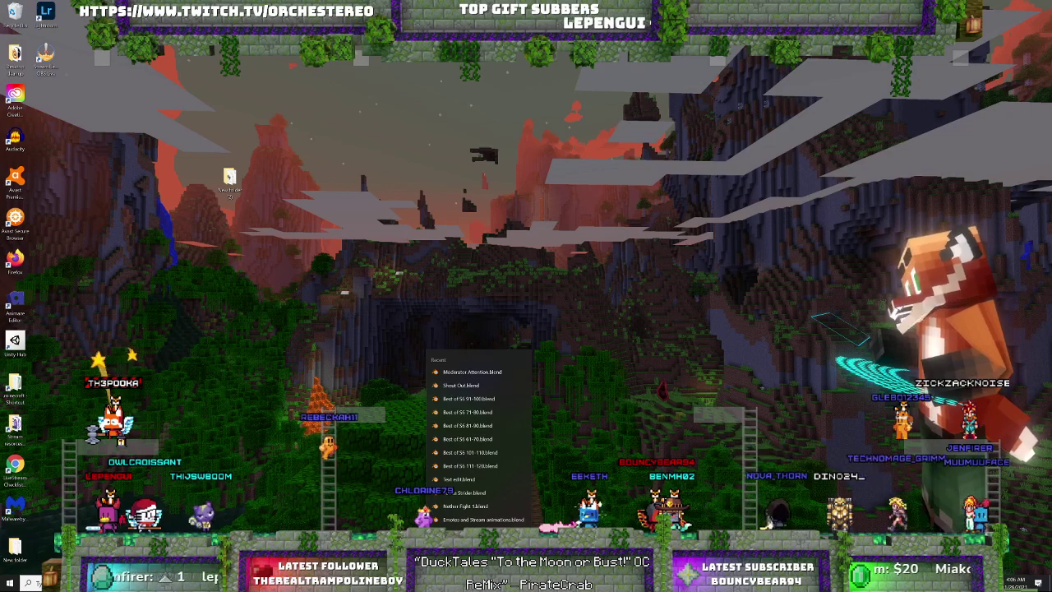
pyautogui.press('Escape')
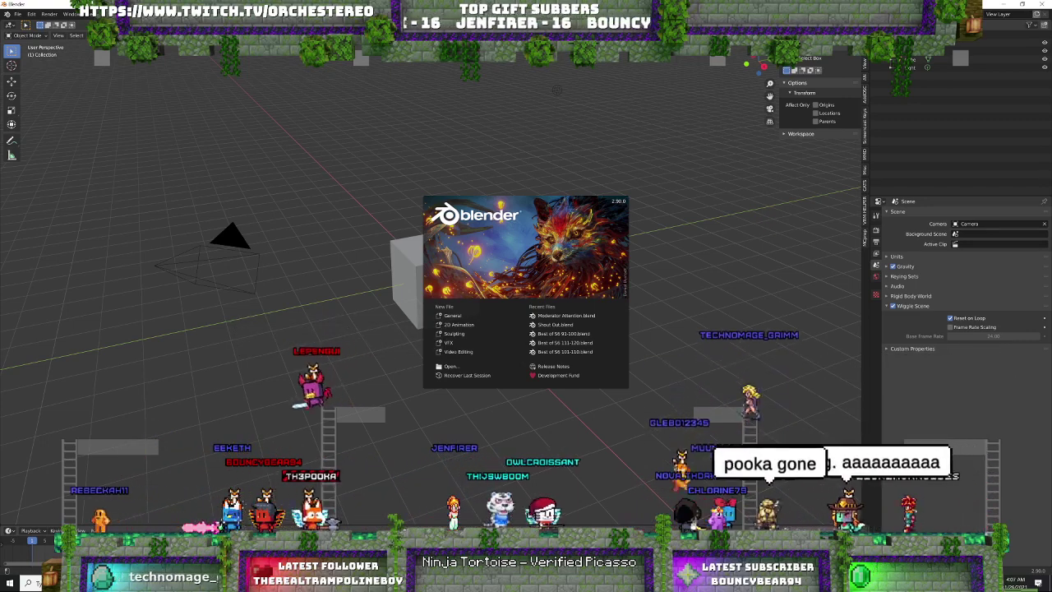
# - Open the Ender Dragon .blend file from C:\3D Rendering\Projects\Th3 Journey Animation
pyautogui.click(451, 366)
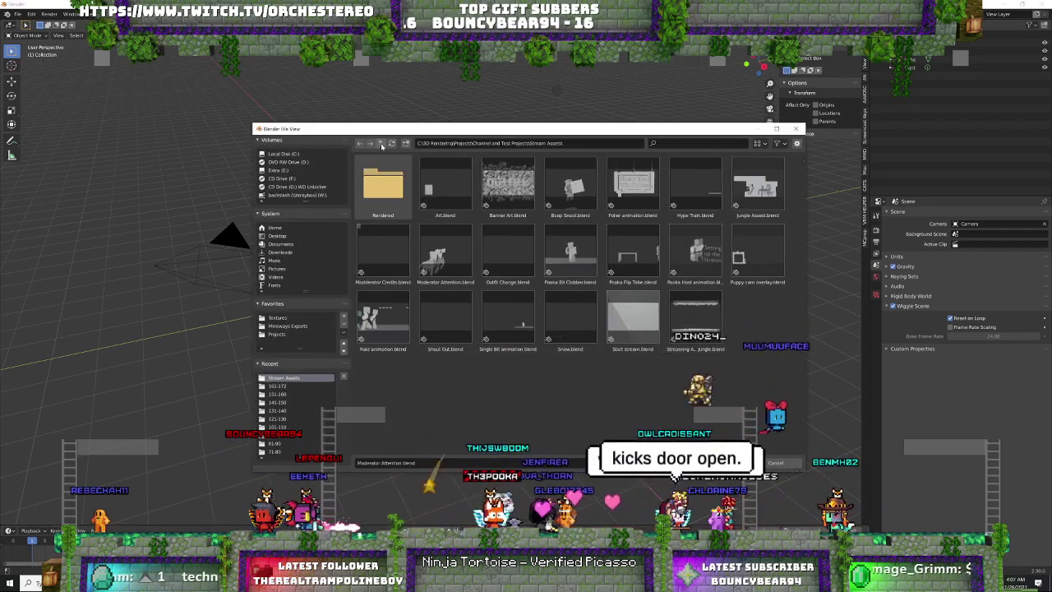
pyautogui.press('BackSpace')
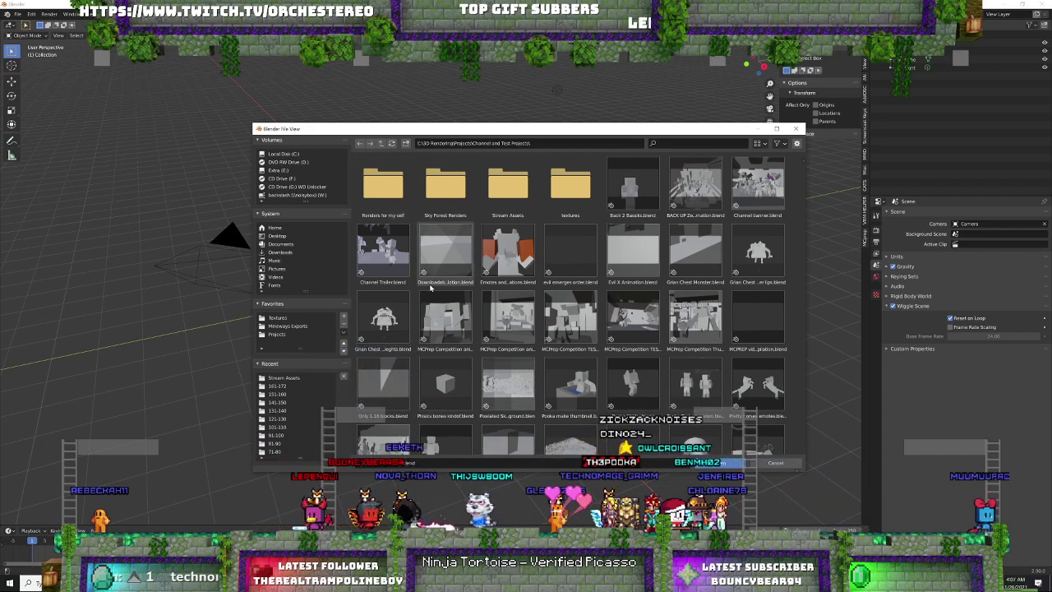
pyautogui.click(380, 146)
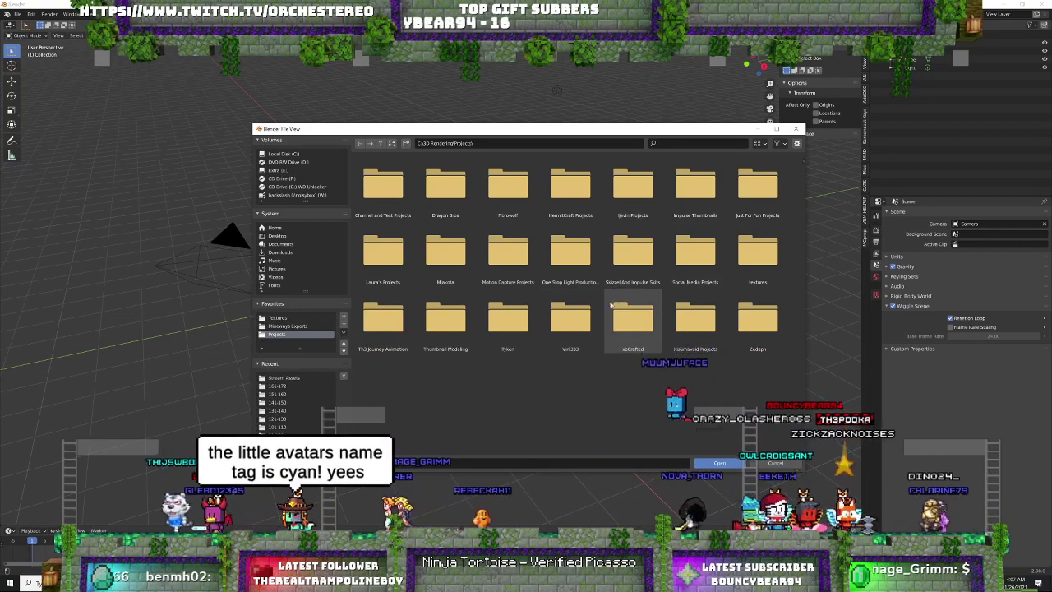
pyautogui.click(381, 333)
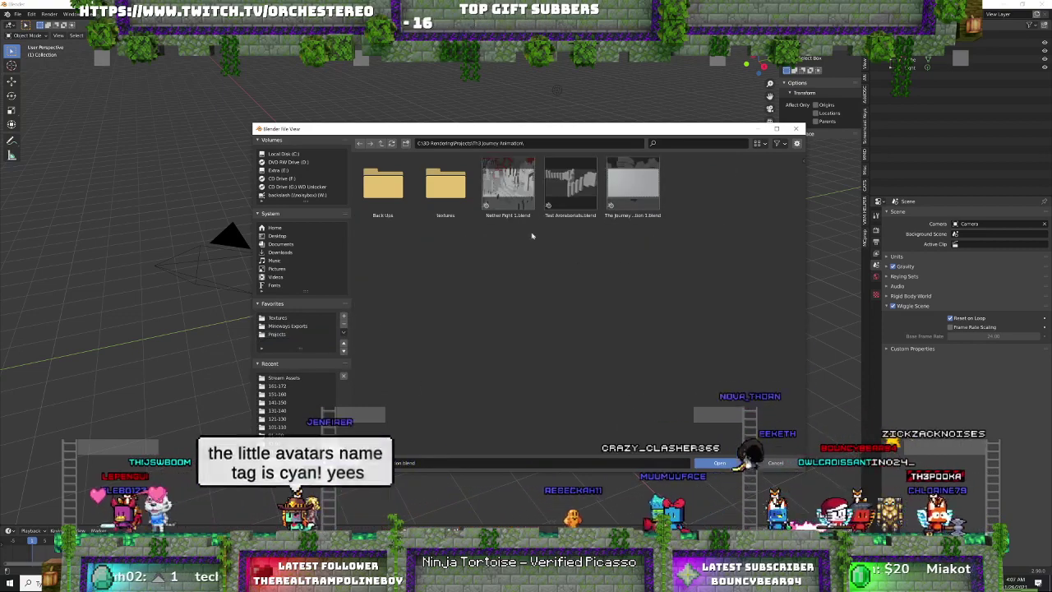
pyautogui.doubleClick(632, 189)
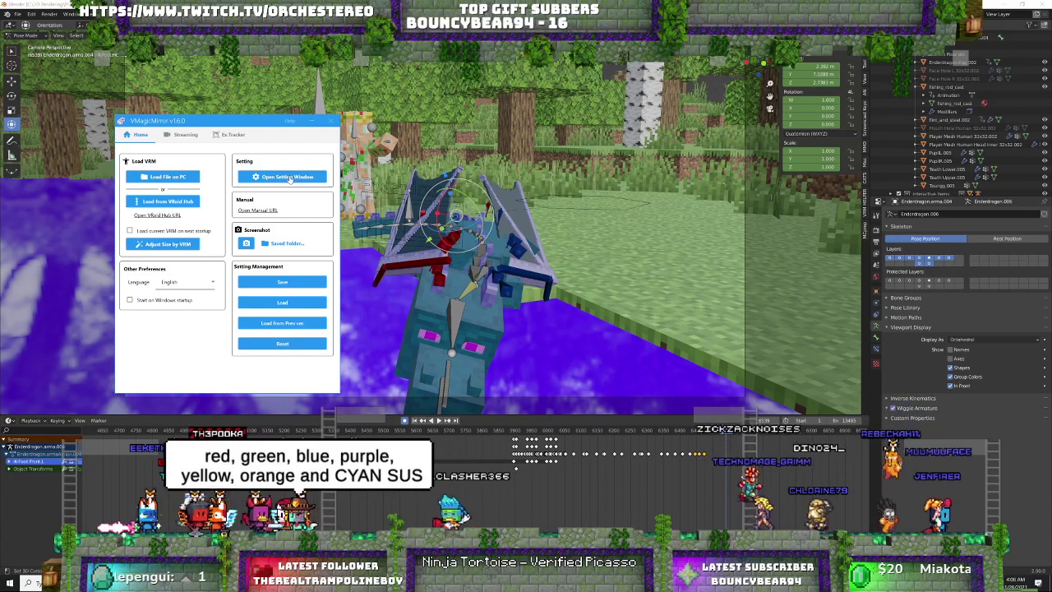
# - Restore VMagicMirror's Settings on the Window page, with Transparent Window and Always Foreground on
pyautogui.click(240, 177)
pyautogui.click(161, 241)
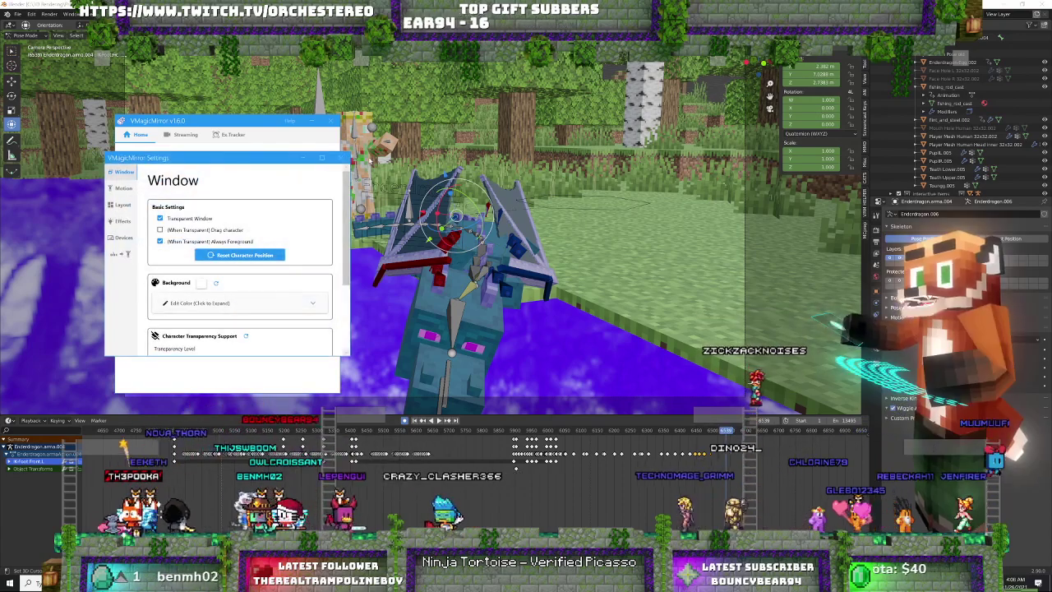
pyautogui.click(344, 157)
pyautogui.click(503, 222)
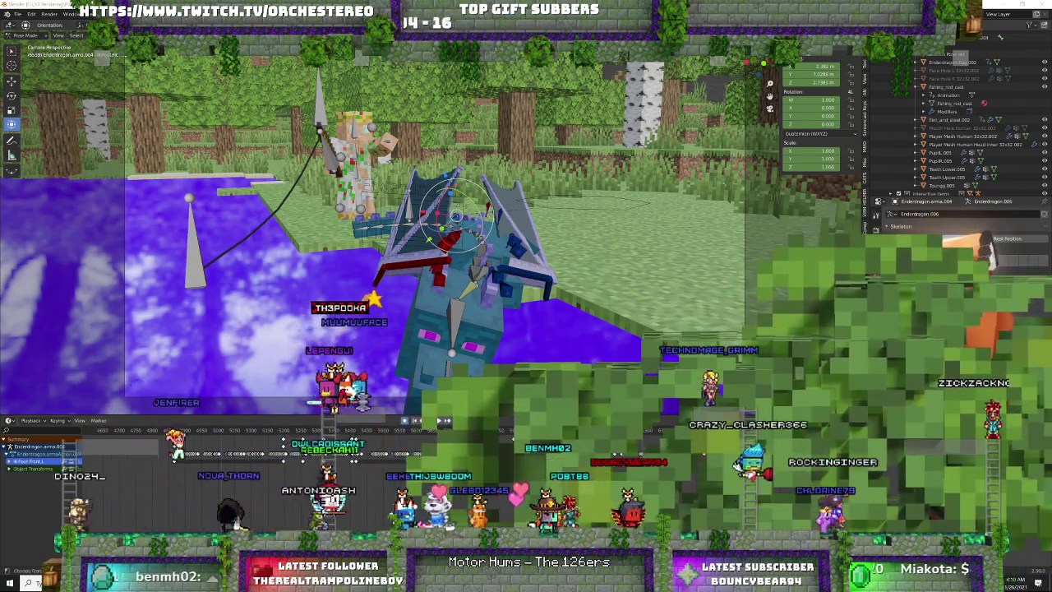
pyautogui.hotkey('alt', 'Tab')
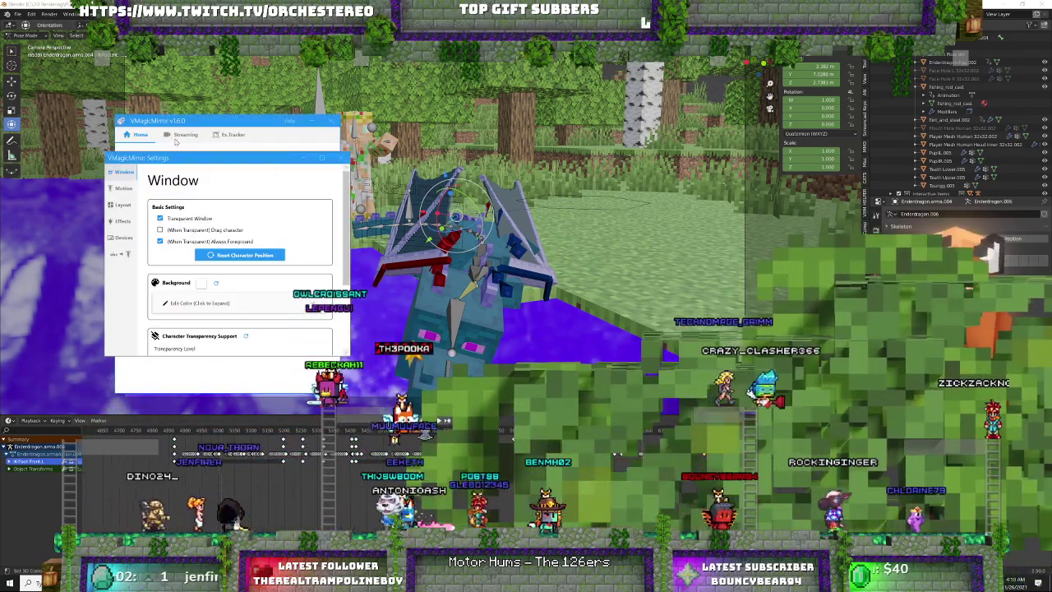
# - Close Settings and choose Load File on PC, showing the Pooka with Expressions VRM files
pyautogui.click(304, 158)
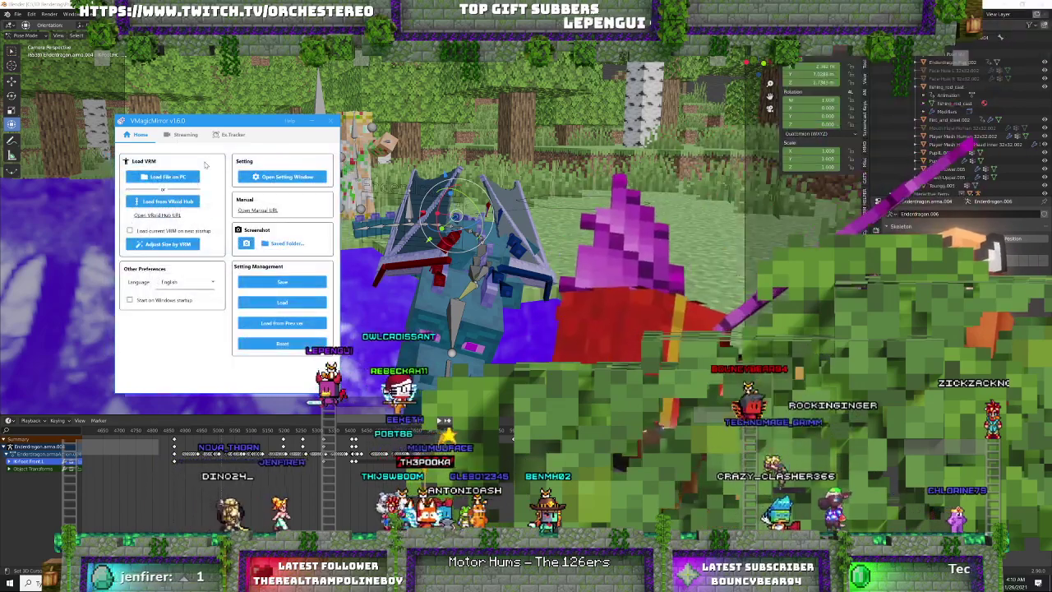
pyautogui.click(182, 177)
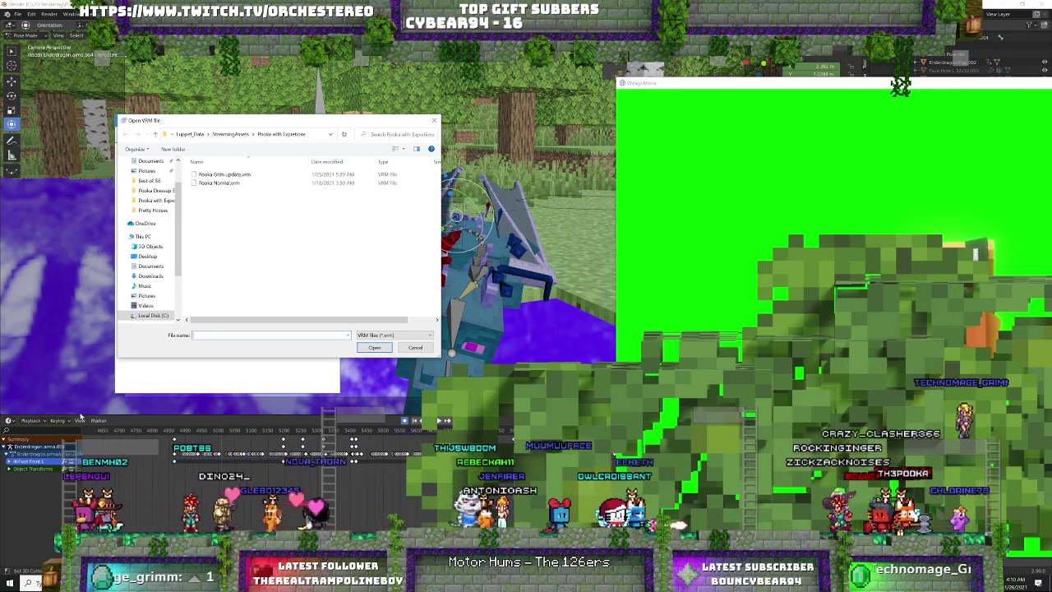
# - Load a Pooka .vrm from StreamingAssets\Pooka Dressup Better and accept its licence with OK
pyautogui.click(233, 135)
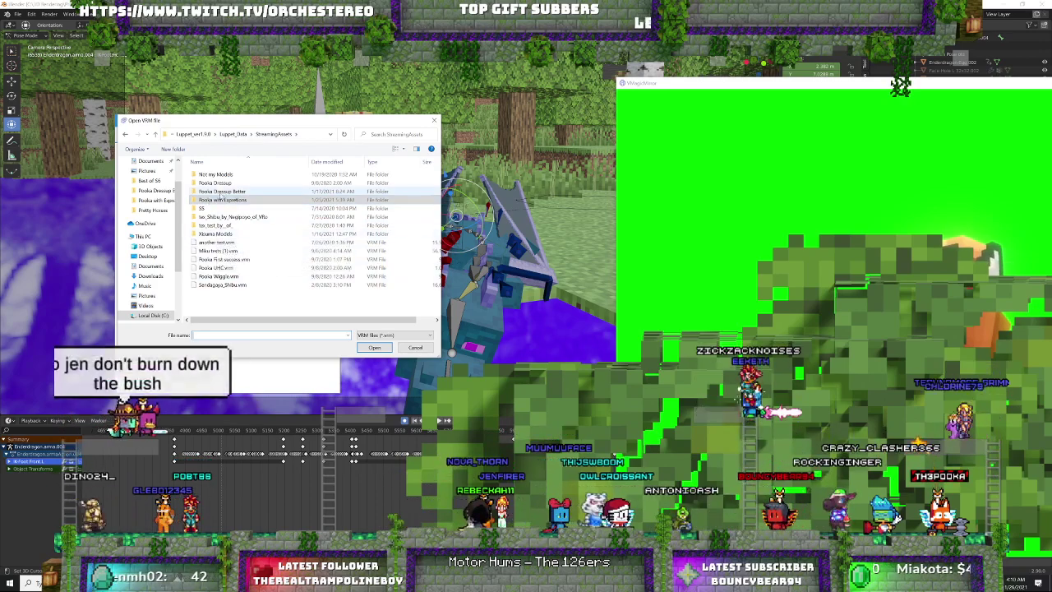
pyautogui.doubleClick(222, 191)
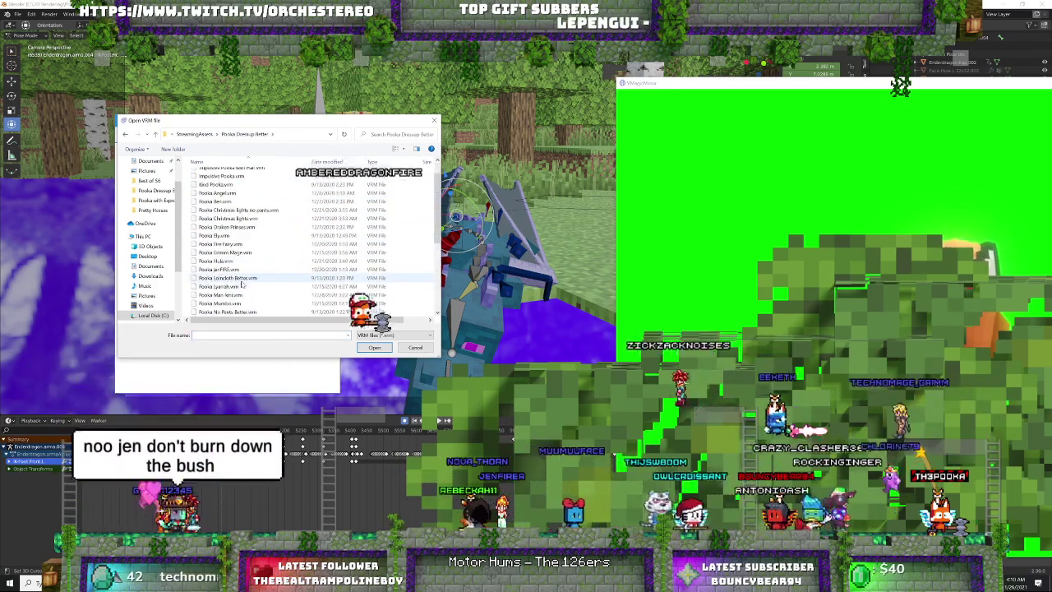
pyautogui.doubleClick(230, 267)
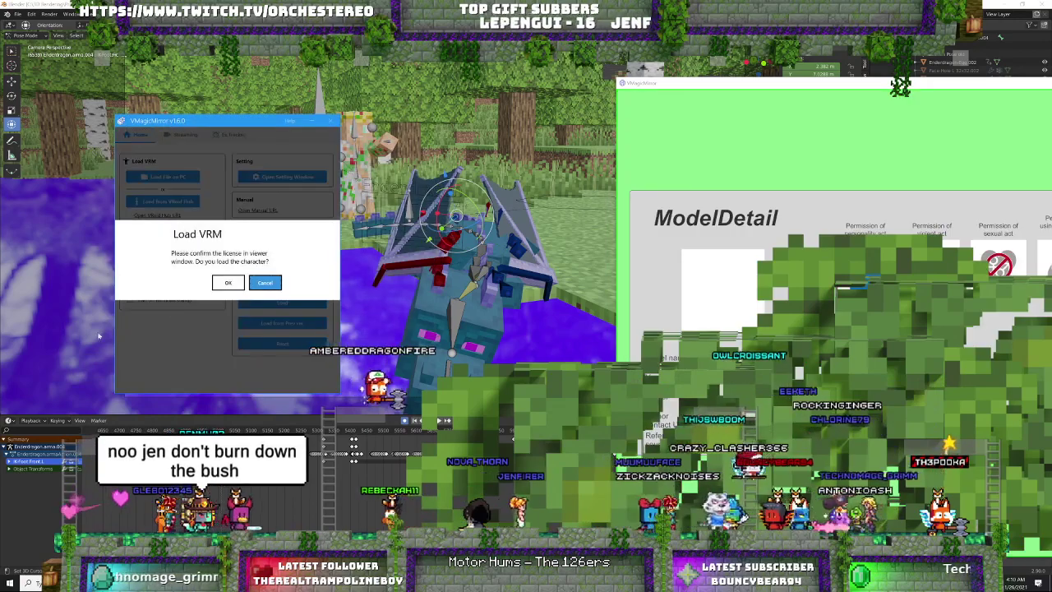
pyautogui.click(234, 280)
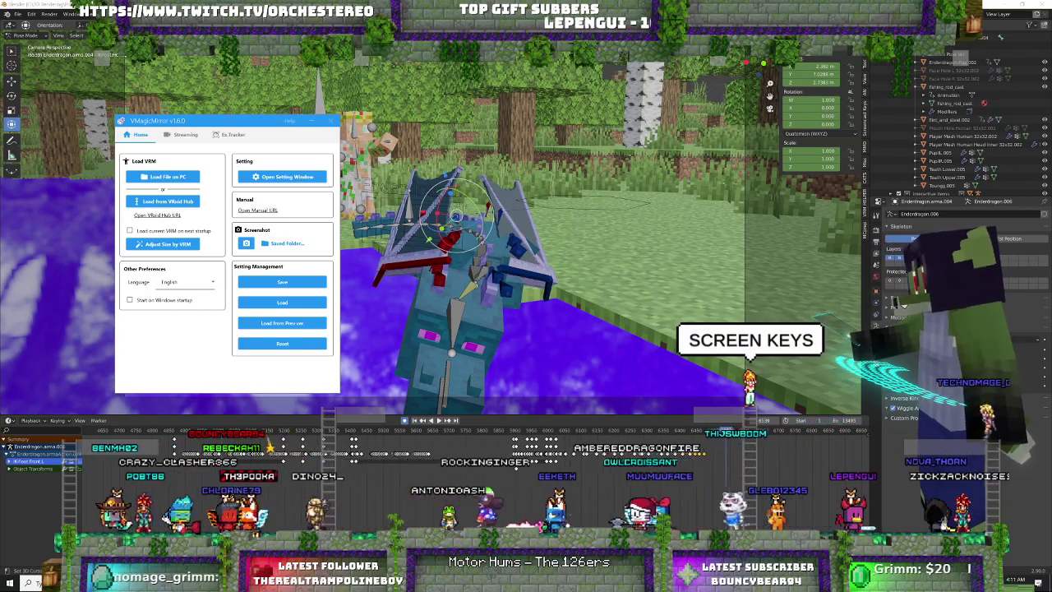
# - Hide VMagicMirror, show Blender's Screencast Keys sidebar settings, then bring VMagicMirror back
pyautogui.click(310, 118)
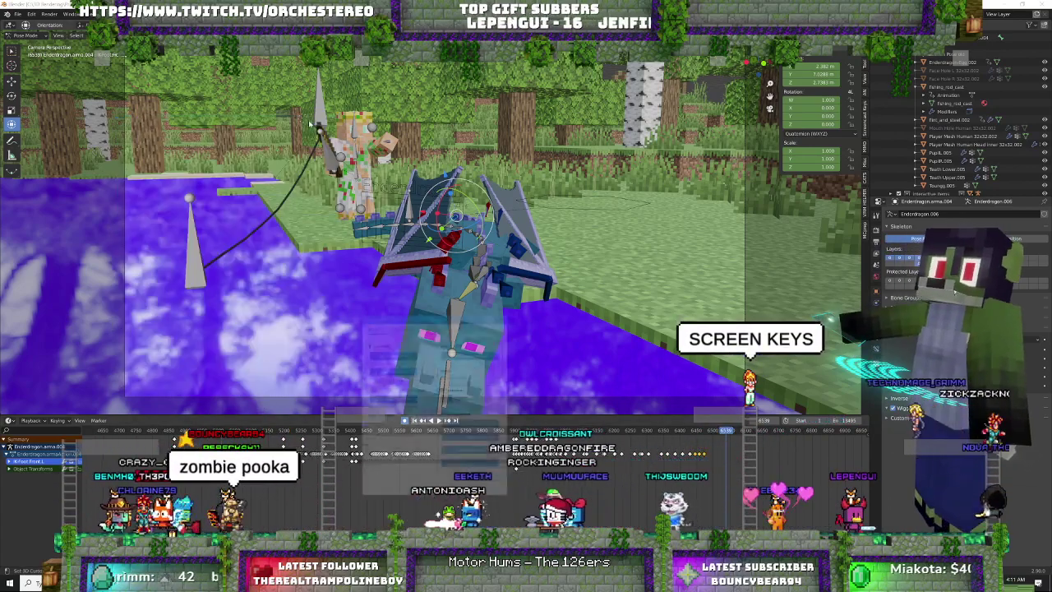
pyautogui.click(864, 74)
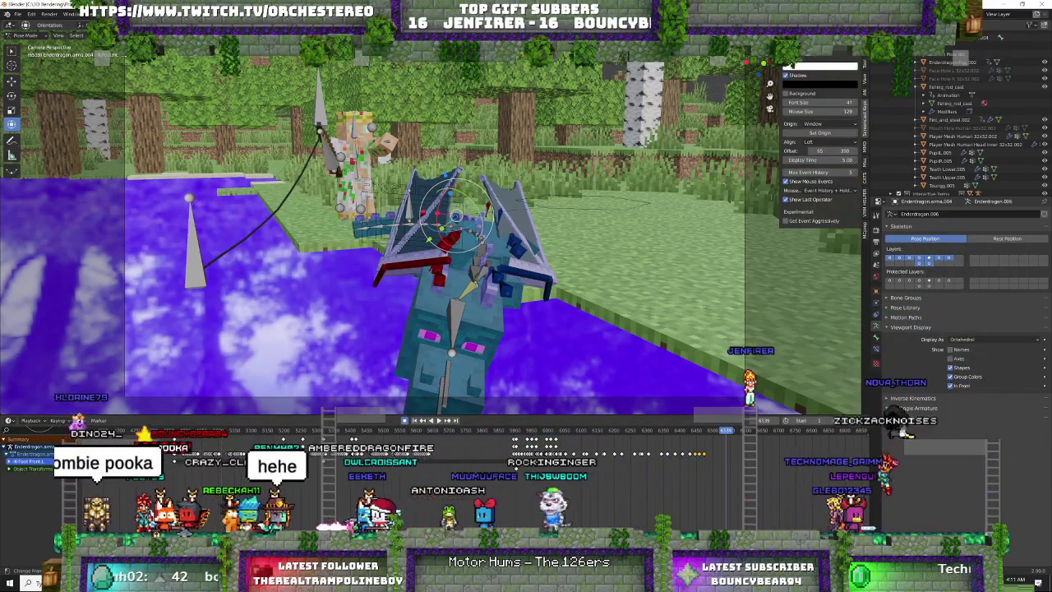
pyautogui.hotkey('alt', 'Tab')
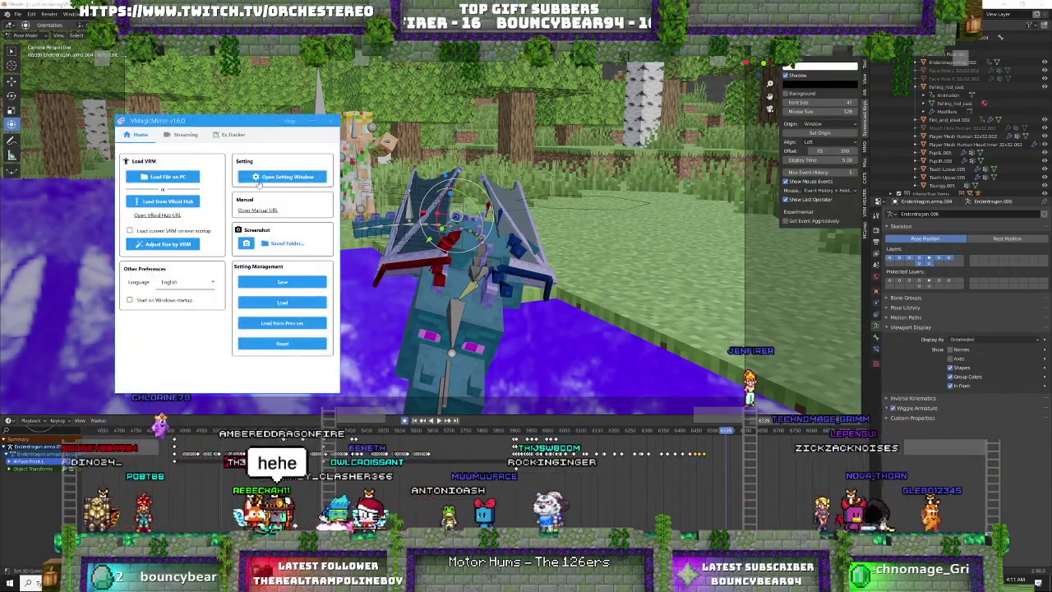
# - Enable VMagicMirror's '(When Transparent) Always Foreground' setting, then close Settings and minimize the main window
pyautogui.click(257, 181)
pyautogui.click(161, 241)
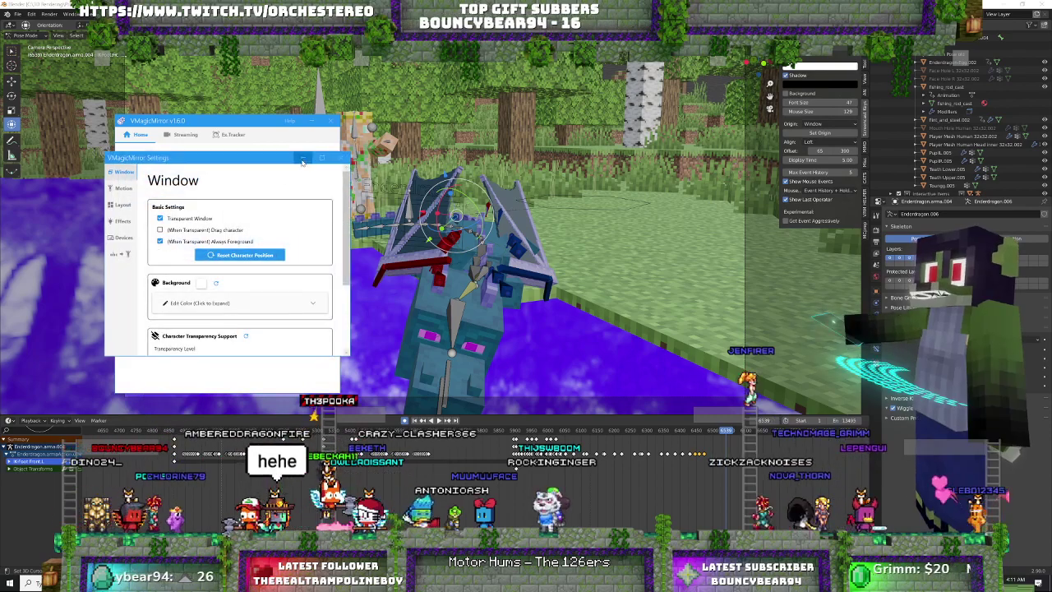
pyautogui.click(303, 161)
pyautogui.click(312, 120)
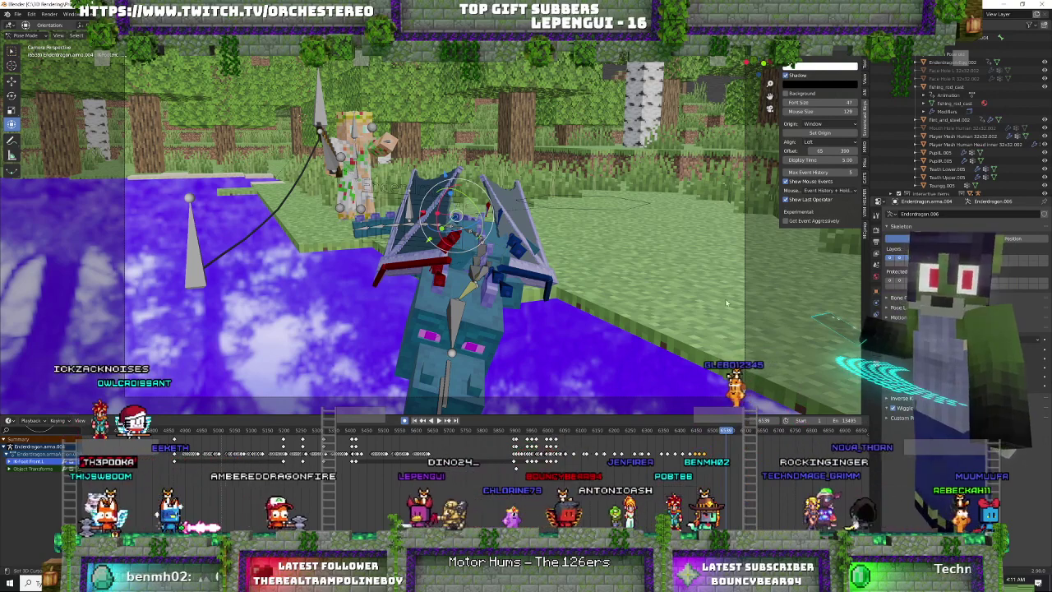
# - Select another bone of the Ender Dragon rig in the 3D viewport
pyautogui.rightClick(581, 199)
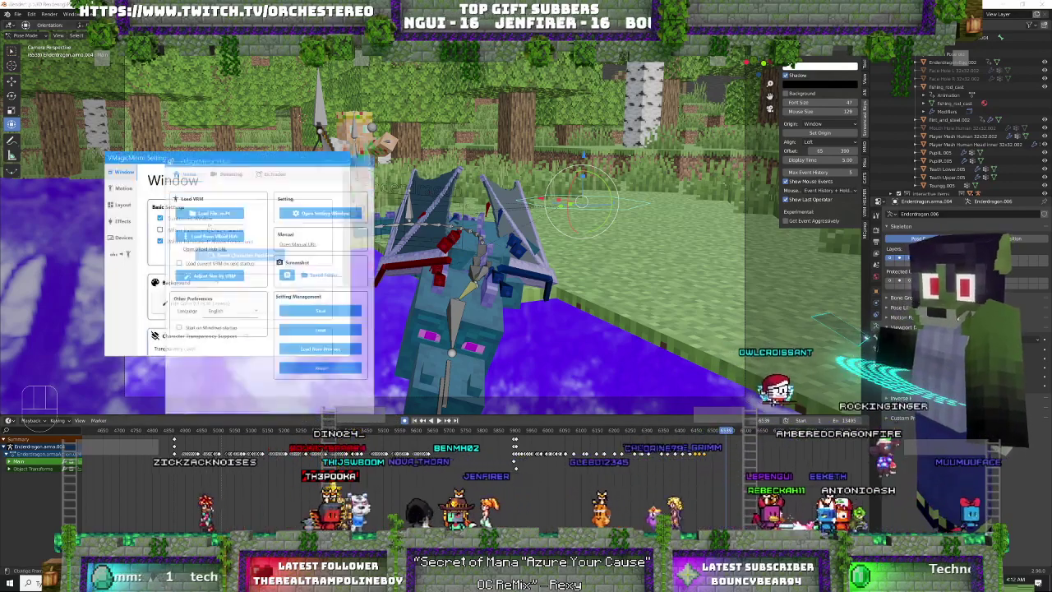
# - Close VMagicMirror's Settings window and minimize its main window
pyautogui.click(301, 161)
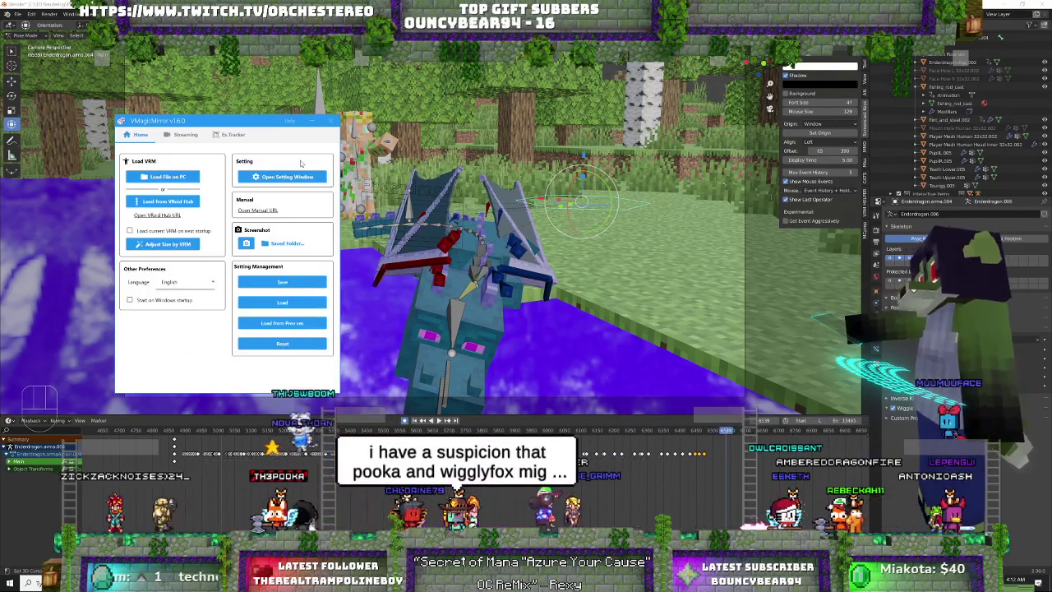
pyautogui.click(311, 121)
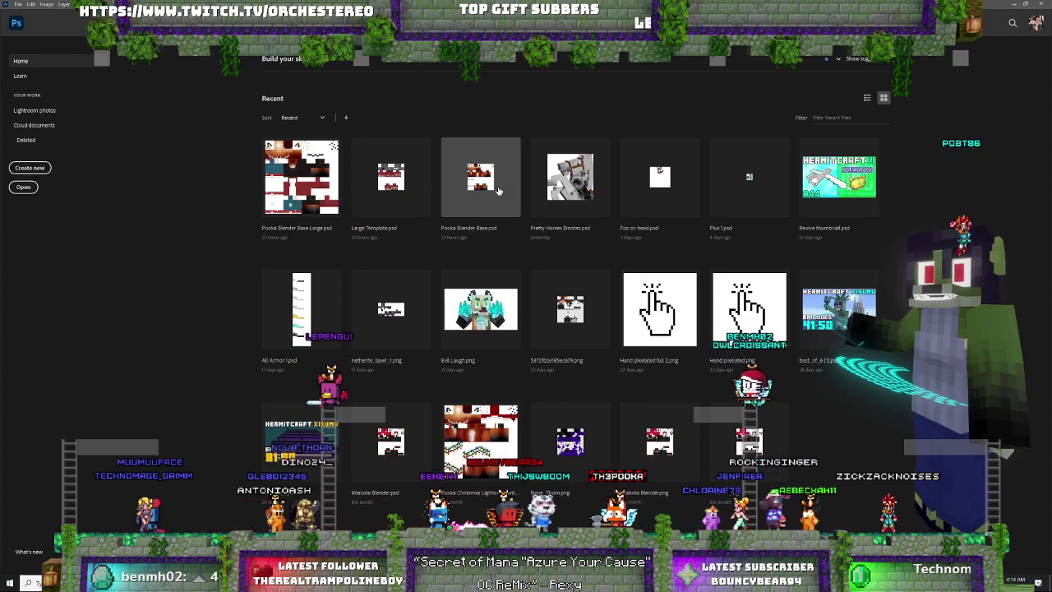
# - Open Pooka Blender Base.psd from Photoshop's Recent list, then browse Local Disk (C:) in File Explorer
pyautogui.click(500, 252)
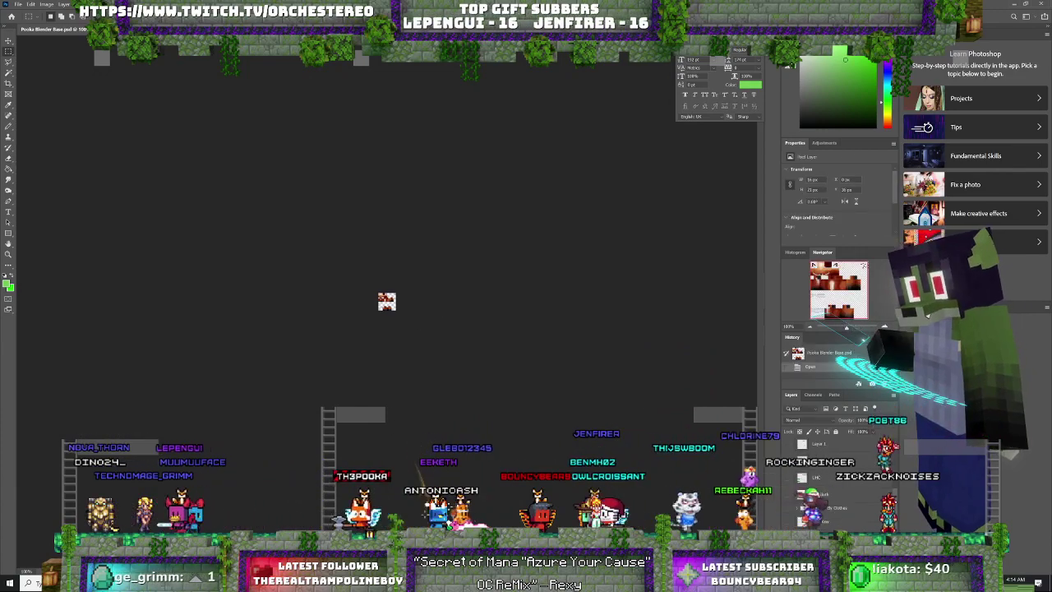
pyautogui.hotkey('alt', 'Tab')
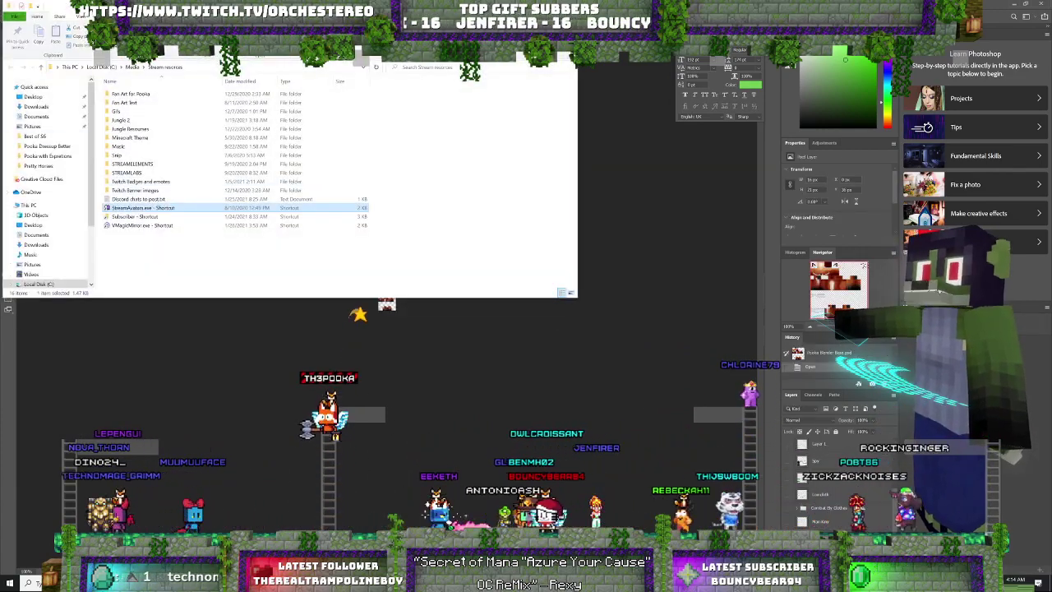
pyautogui.click(115, 69)
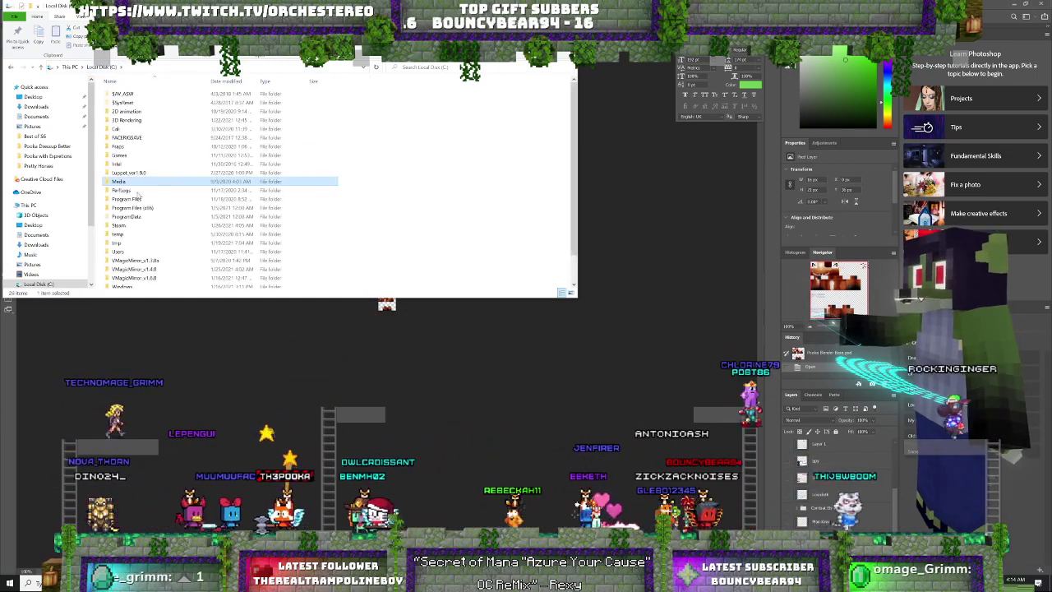
# - Navigate to 3D Rendering > Textures > Minecraft Skins > Friend Skins
pyautogui.scroll(-2, 135, 233)
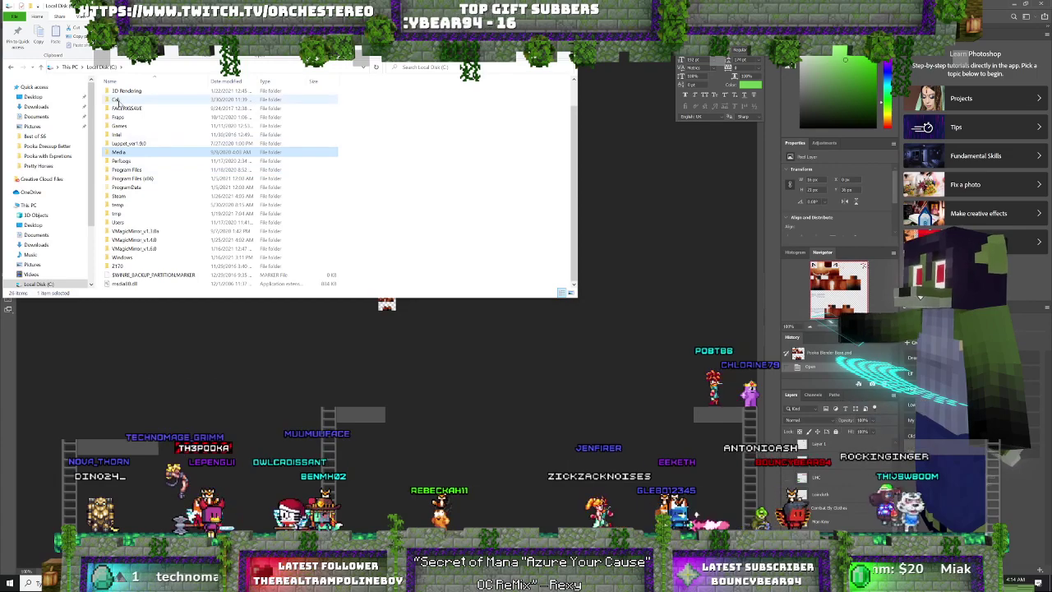
pyautogui.doubleClick(123, 91)
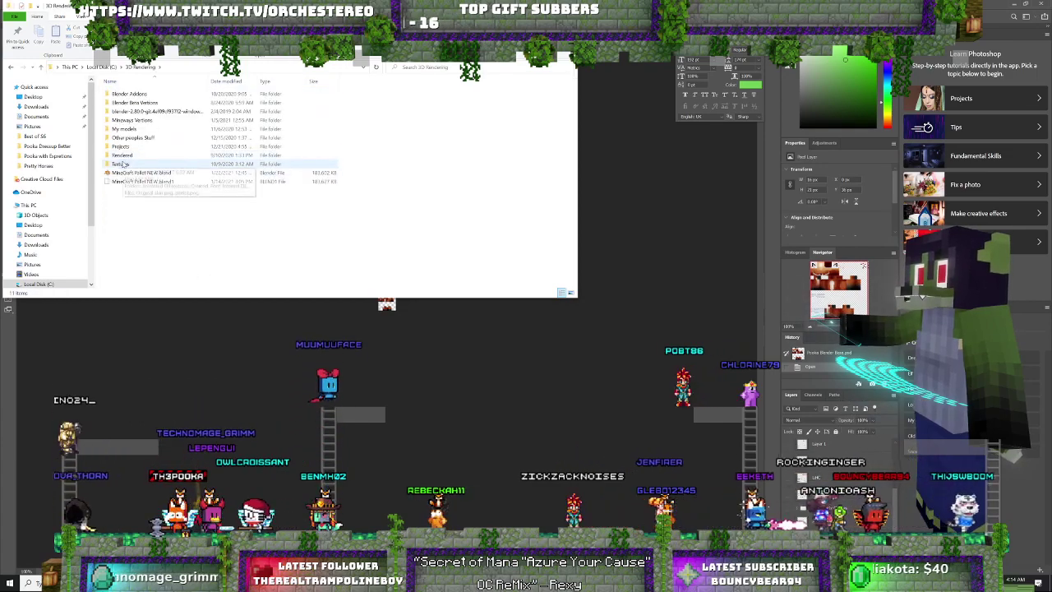
pyautogui.doubleClick(121, 163)
pyautogui.doubleClick(130, 128)
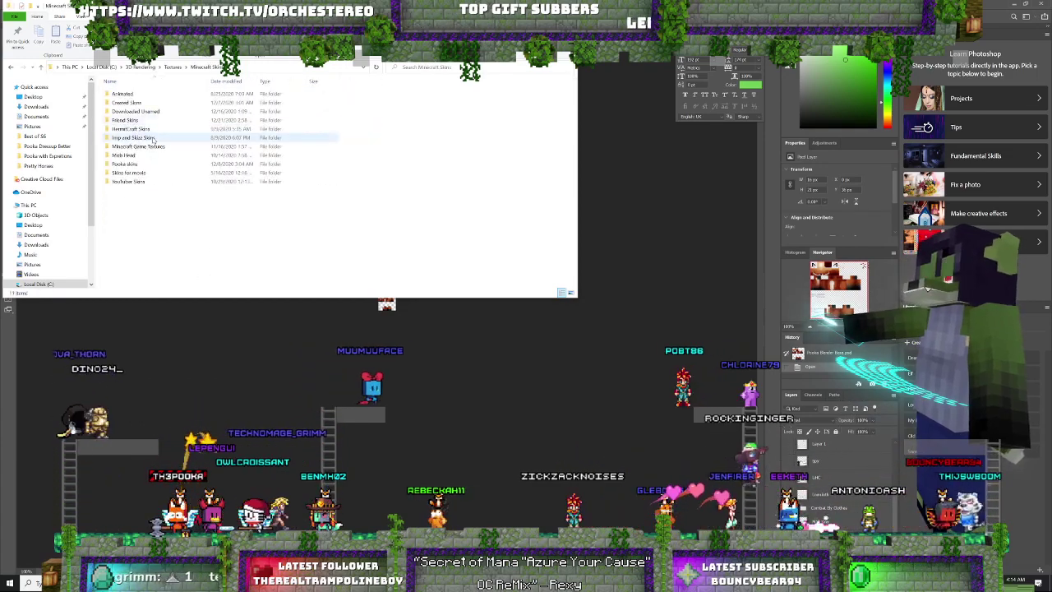
pyautogui.doubleClick(121, 120)
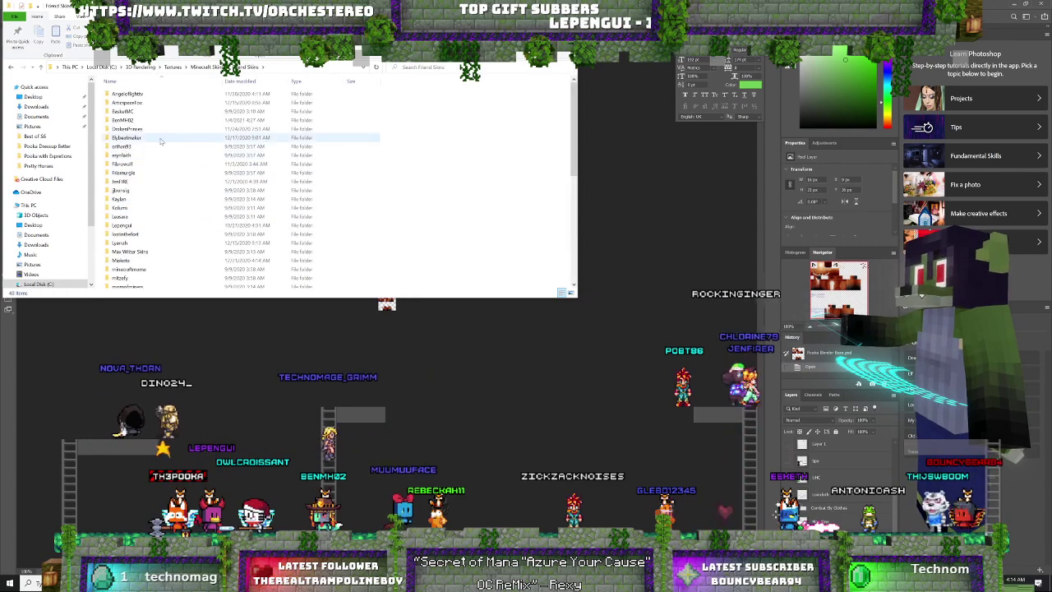
# - Create a new folder named Bouncy inside Friend Skins
pyautogui.rightClick(474, 201)
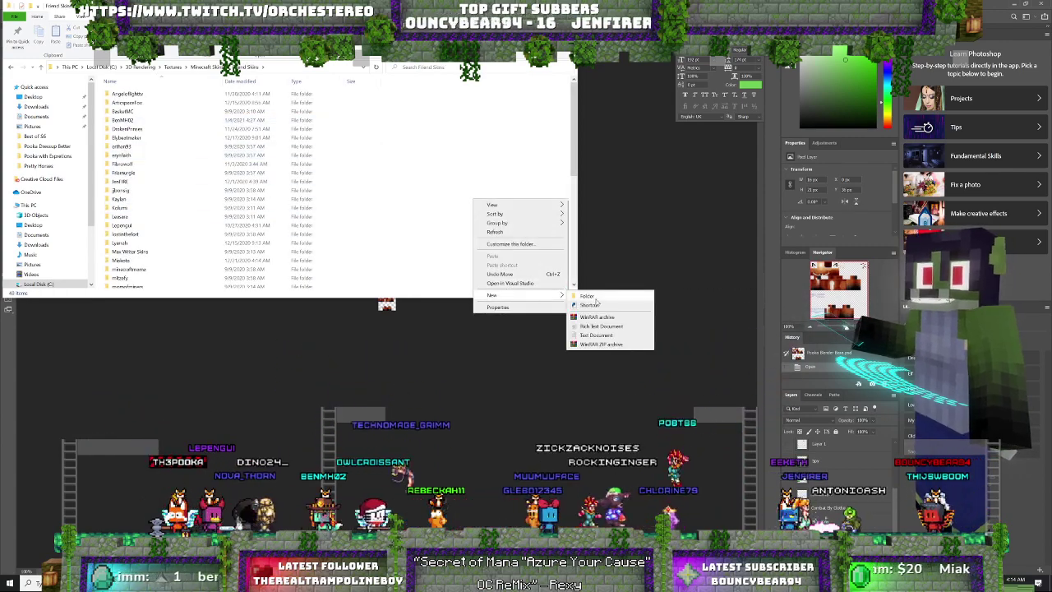
pyautogui.moveTo(502, 295)
pyautogui.click(596, 296)
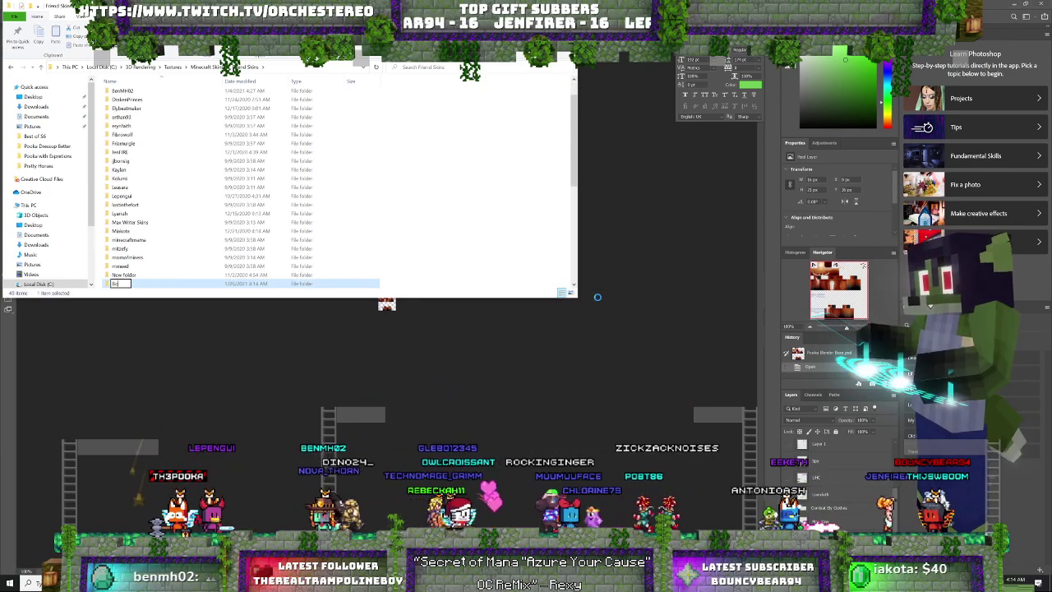
pyautogui.write('uncy')
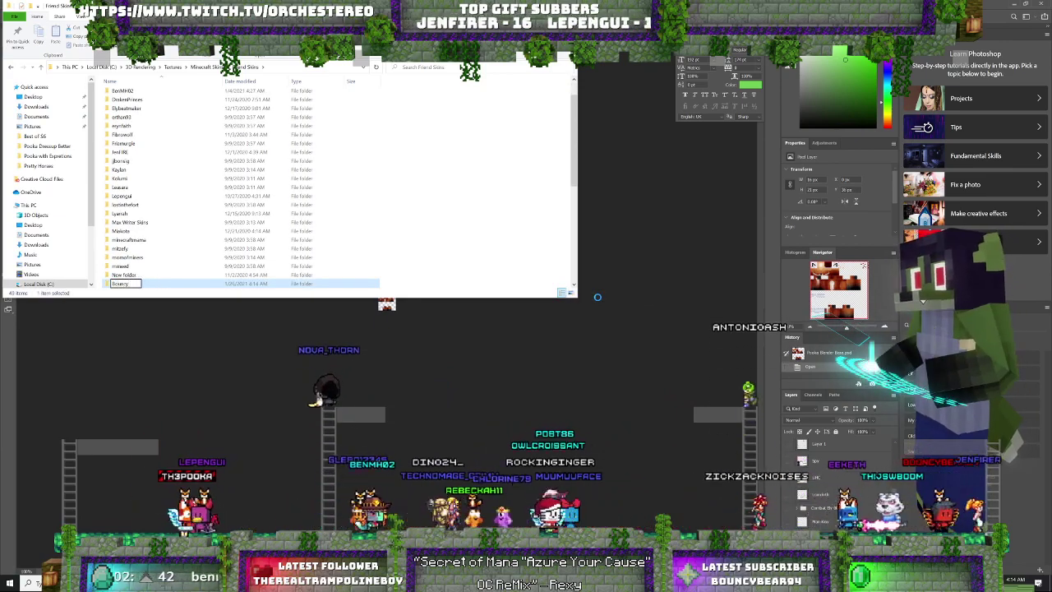
pyautogui.press('Return')
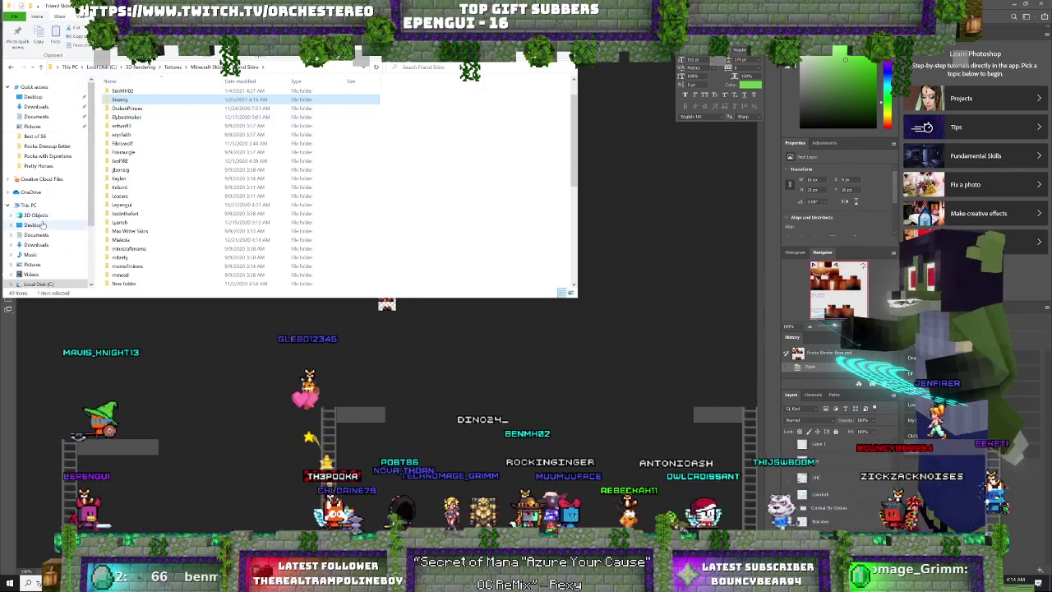
pyautogui.rightClick(37, 107)
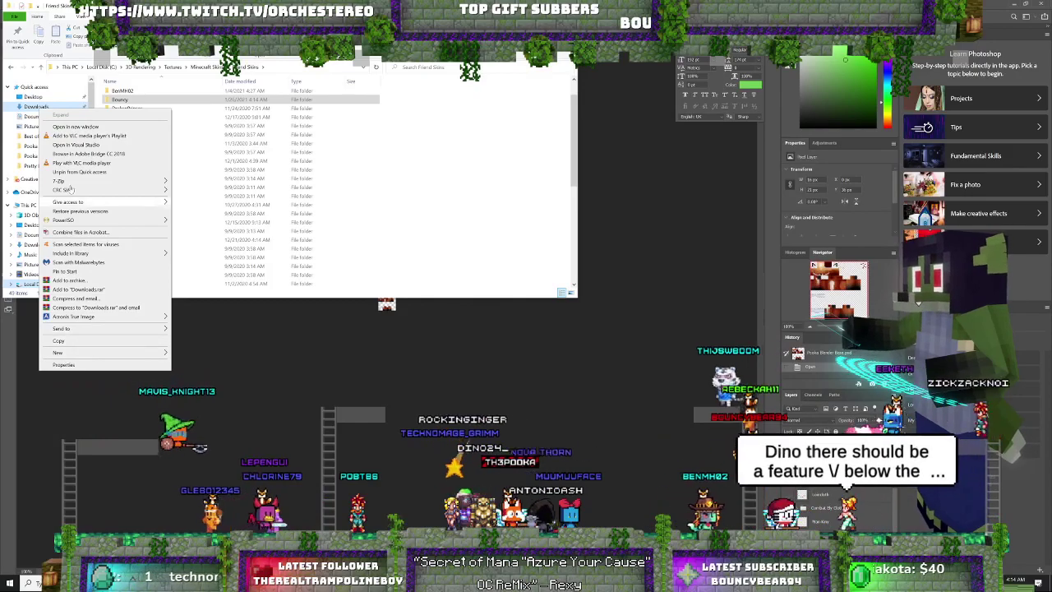
# - Open Downloads in a separate, centred window showing Extra large icons
pyautogui.click(74, 126)
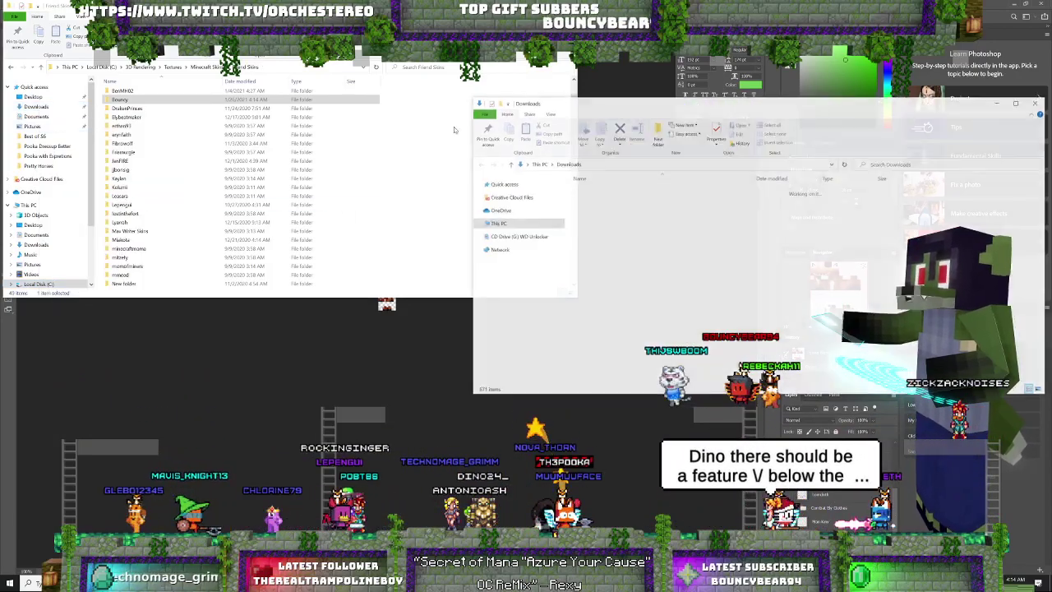
pyautogui.moveTo(548, 111); pyautogui.dragTo(220, 107)
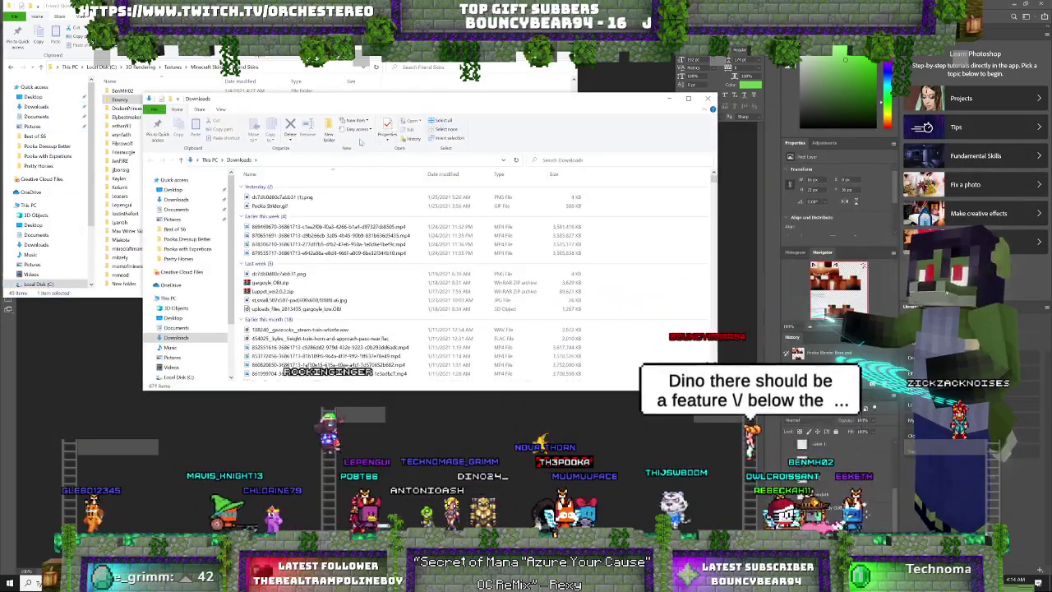
pyautogui.click(222, 110)
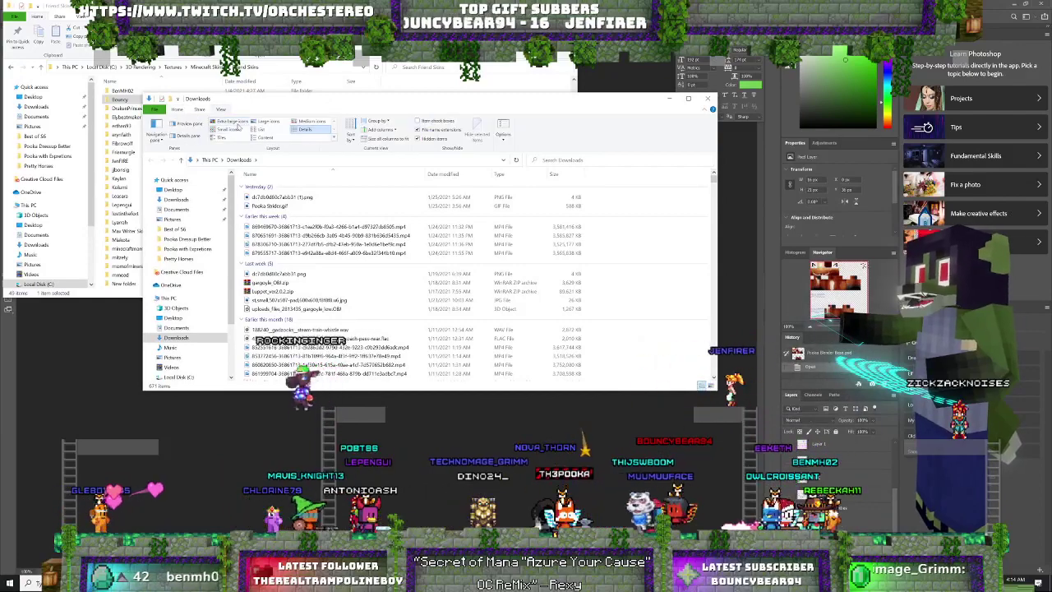
pyautogui.click(234, 122)
# - Find the downloaded skin PNG in Downloads and drag it into the Bouncy folder
pyautogui.scroll(-5, 425, 291)
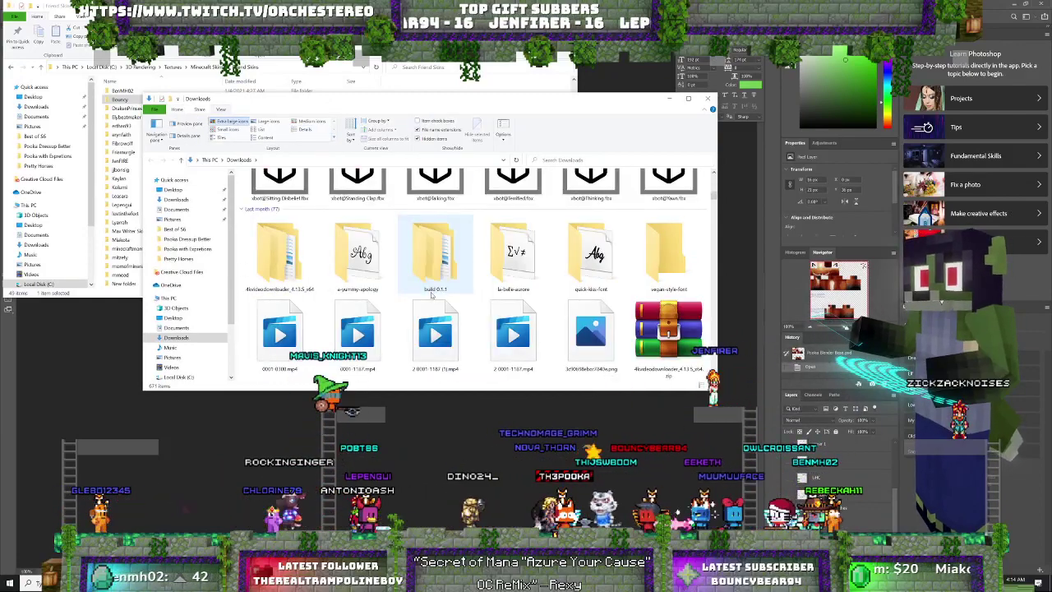
pyautogui.scroll(3, 431, 294)
pyautogui.scroll(2, 431, 296)
pyautogui.scroll(-3, 431, 295)
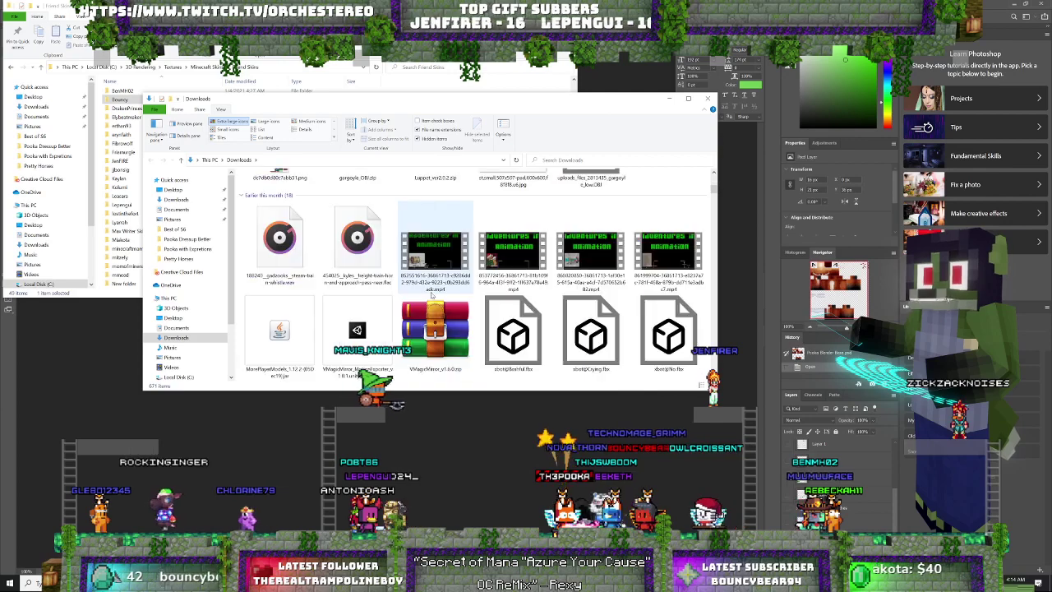
pyautogui.scroll(-1, 431, 294)
pyautogui.scroll(1, 432, 294)
pyautogui.scroll(-2, 432, 294)
pyautogui.scroll(-4, 431, 295)
pyautogui.scroll(-1, 430, 295)
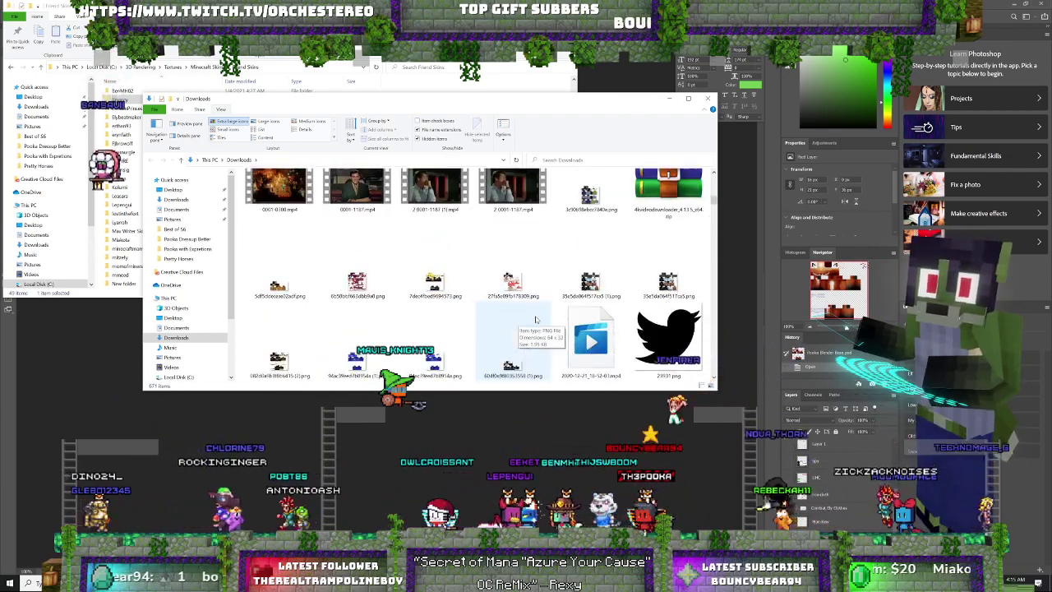
pyautogui.scroll(2, 537, 319)
pyautogui.scroll(2, 537, 319)
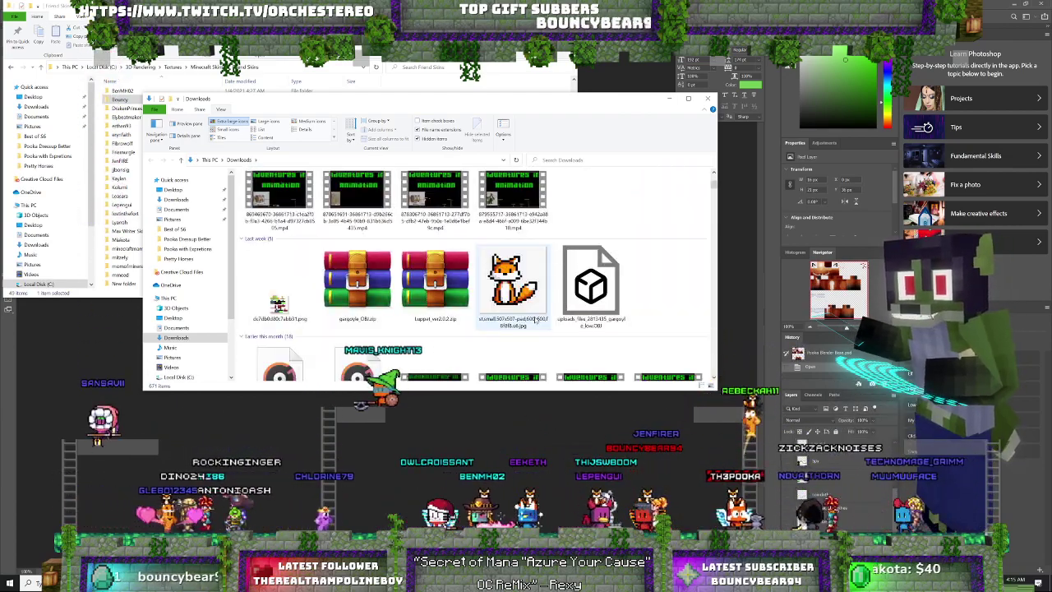
pyautogui.scroll(-1, 538, 319)
pyautogui.scroll(-2, 537, 319)
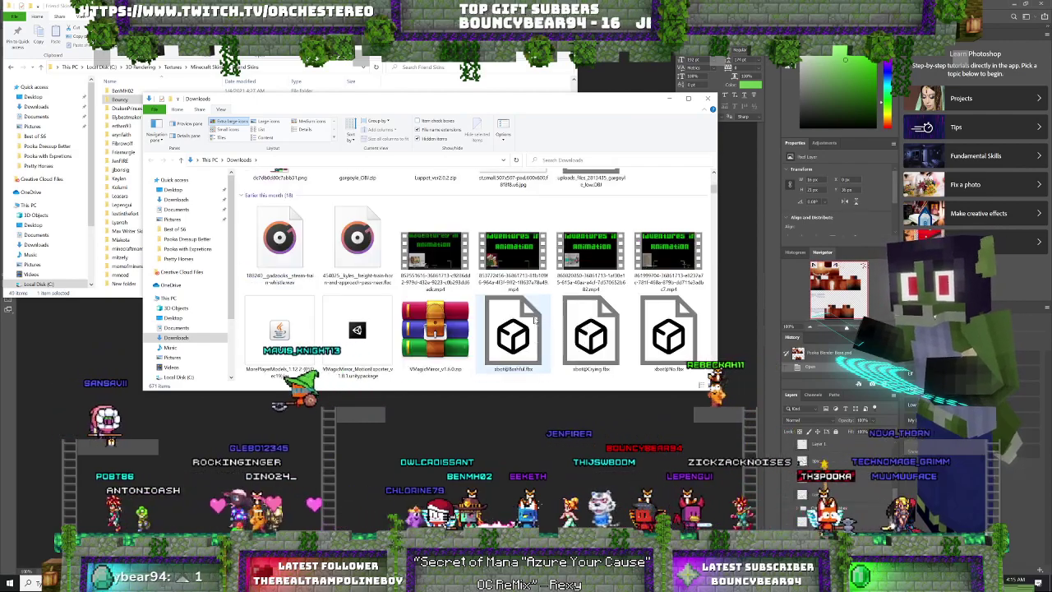
pyautogui.scroll(-3, 536, 322)
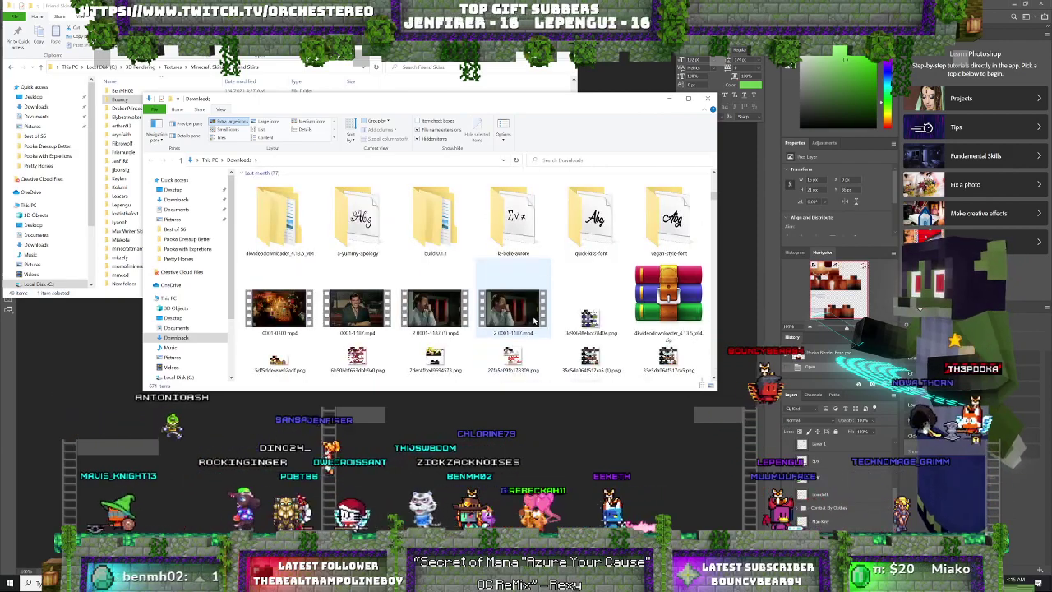
pyautogui.scroll(-2, 535, 321)
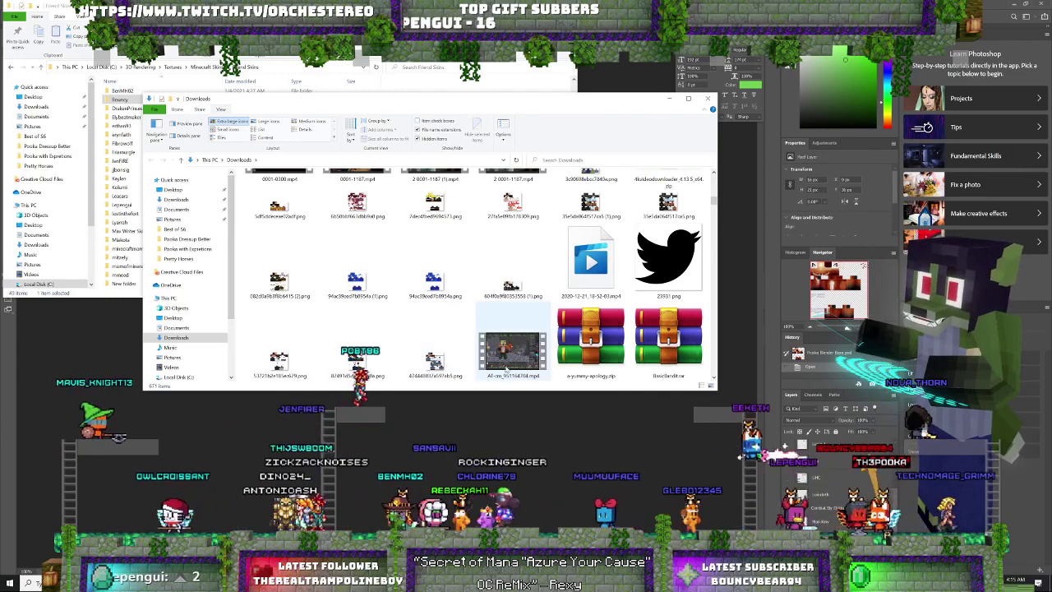
pyautogui.scroll(-1, 458, 364)
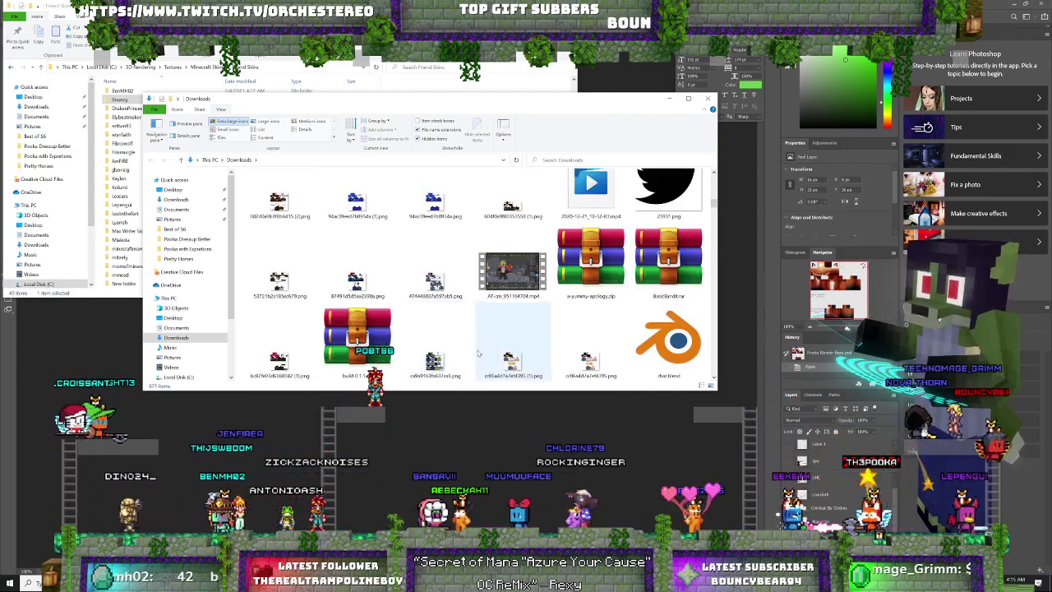
pyautogui.scroll(-1, 478, 353)
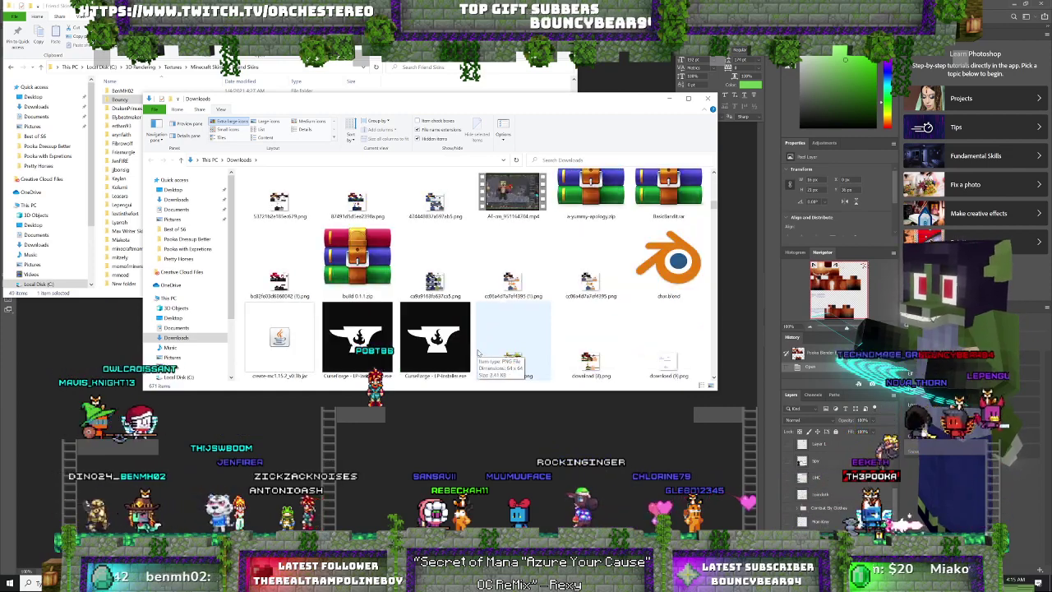
pyautogui.scroll(-1, 552, 374)
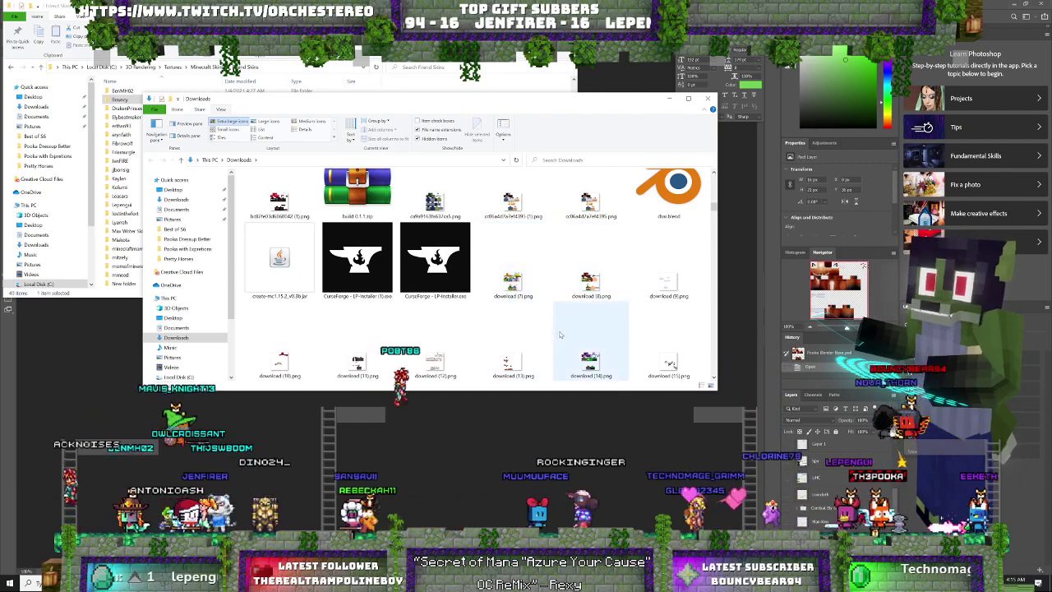
pyautogui.scroll(-1, 557, 335)
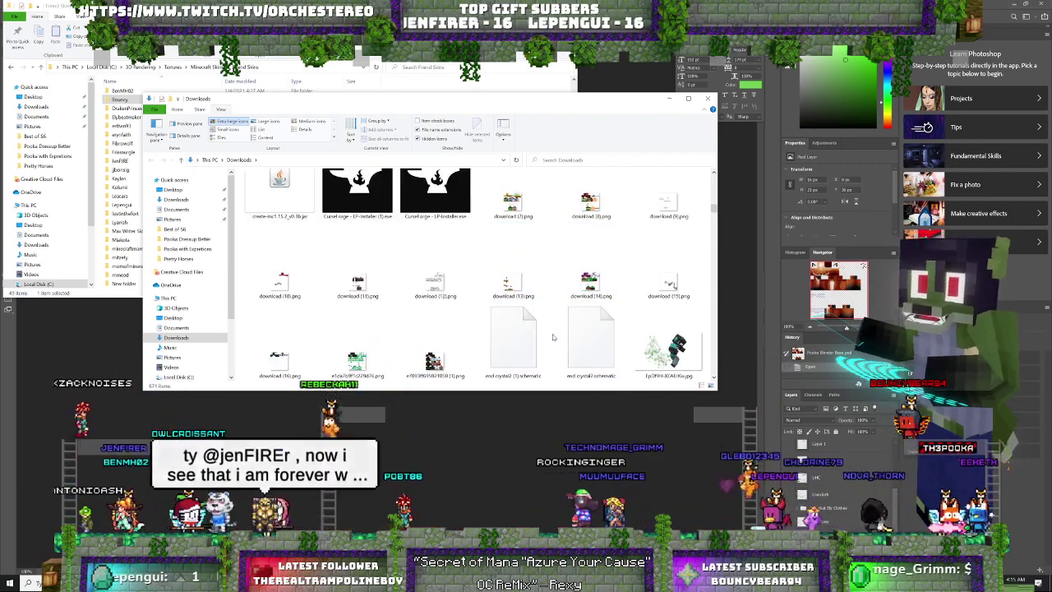
pyautogui.scroll(-3, 553, 337)
pyautogui.scroll(-1, 553, 337)
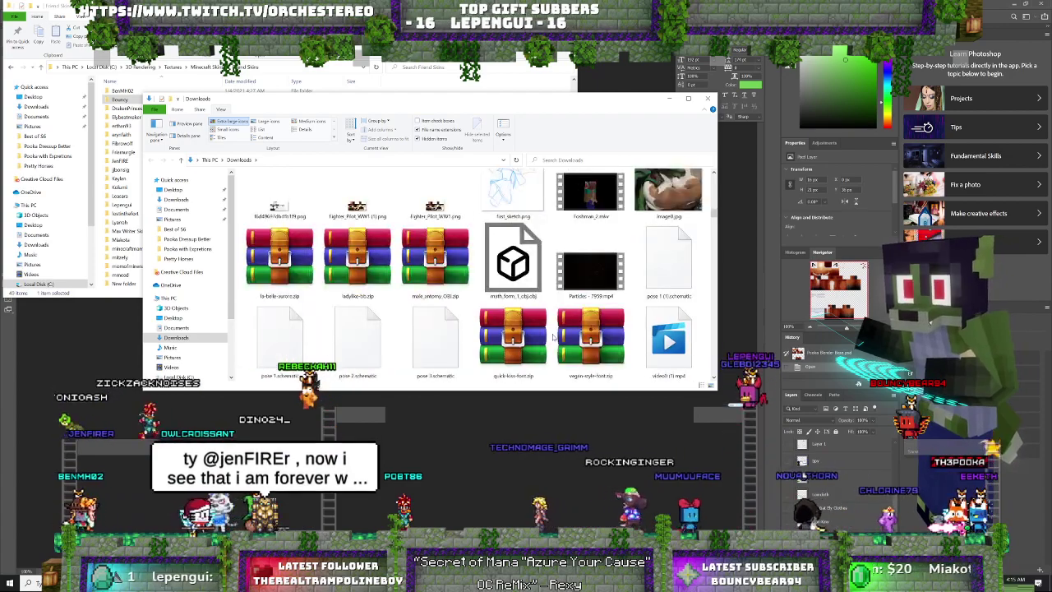
pyautogui.scroll(-1, 553, 337)
pyautogui.scroll(-1, 553, 337)
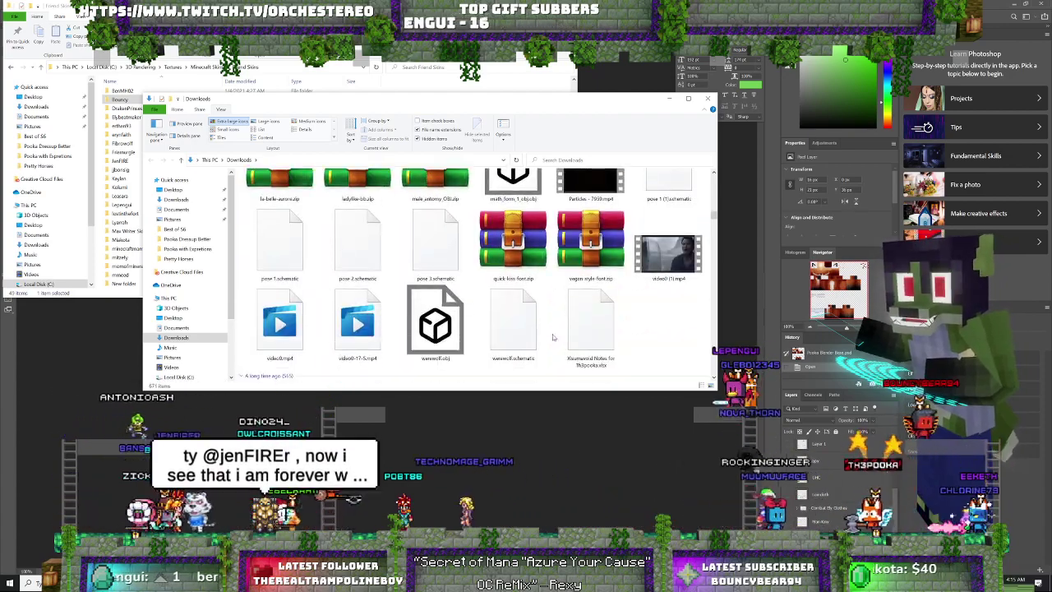
pyautogui.scroll(-2, 554, 337)
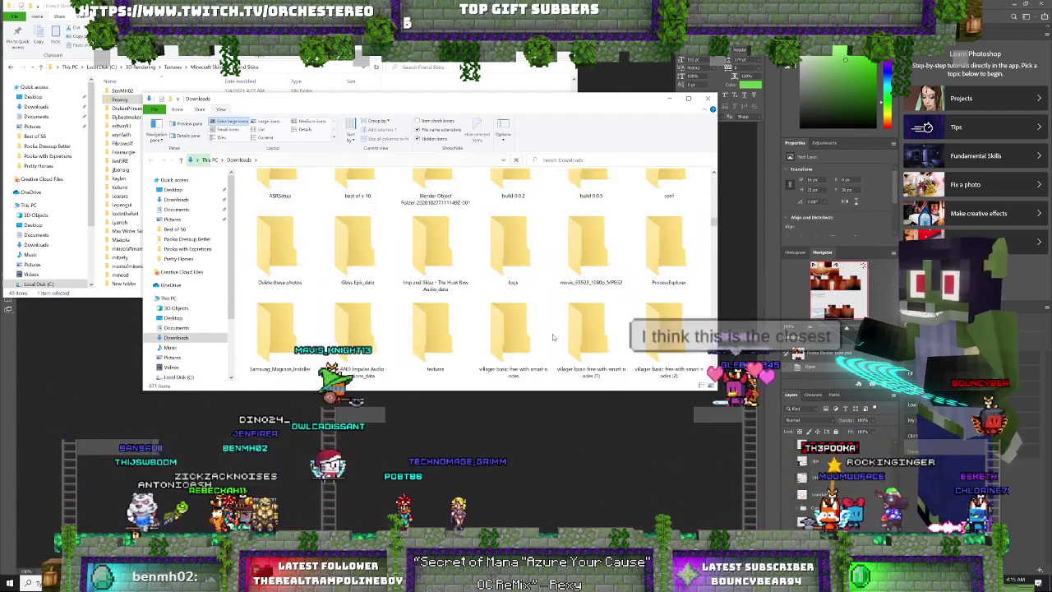
pyautogui.scroll(-3, 554, 337)
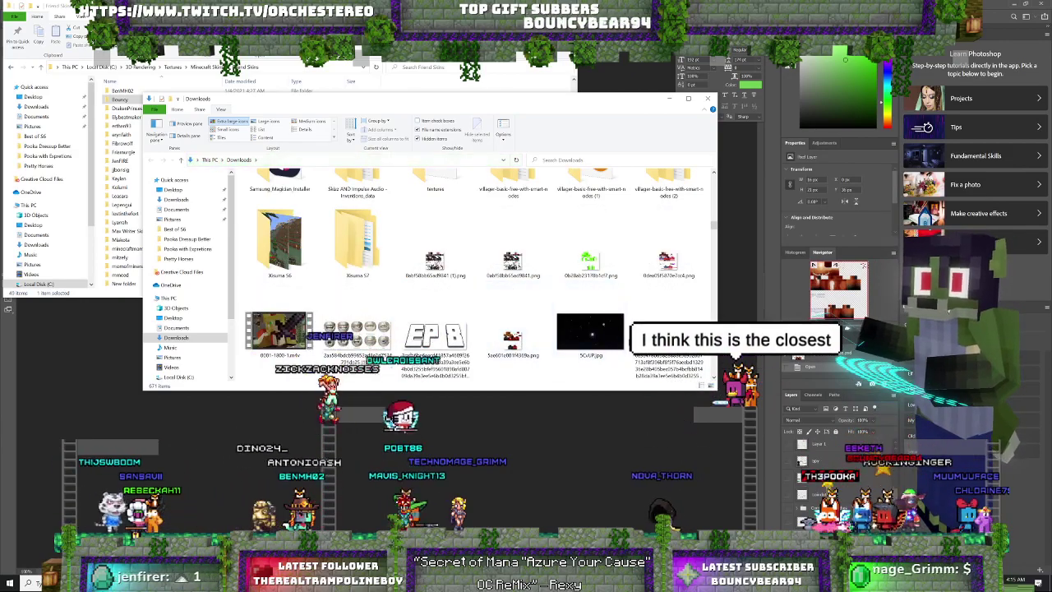
pyautogui.click(521, 337)
pyautogui.moveTo(122, 132); pyautogui.dragTo(121, 120)
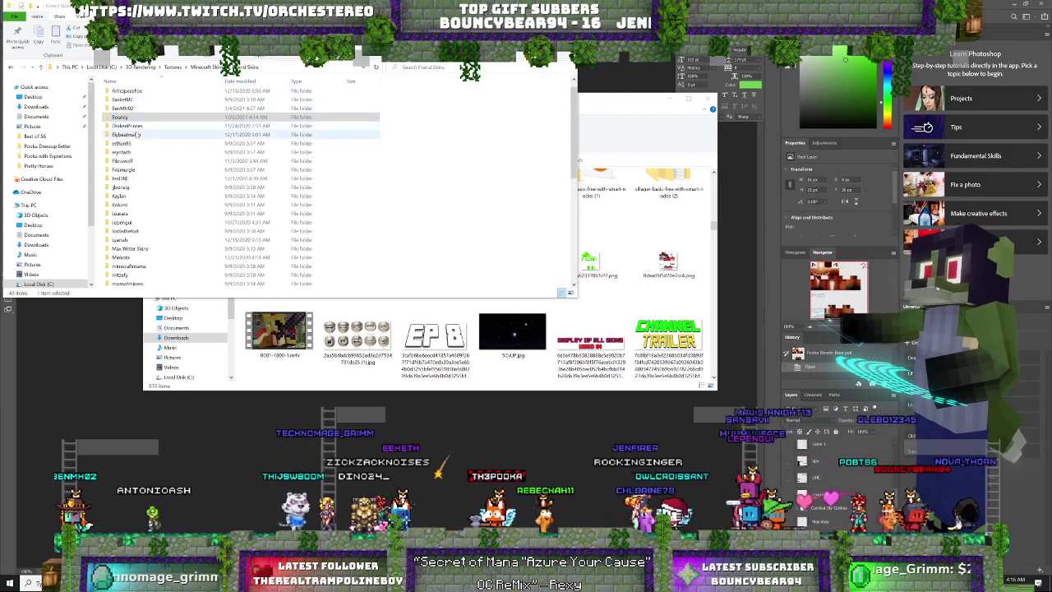
# - Minimize the Downloads window, then restore it and open the Bouncy folder
pyautogui.click(598, 101)
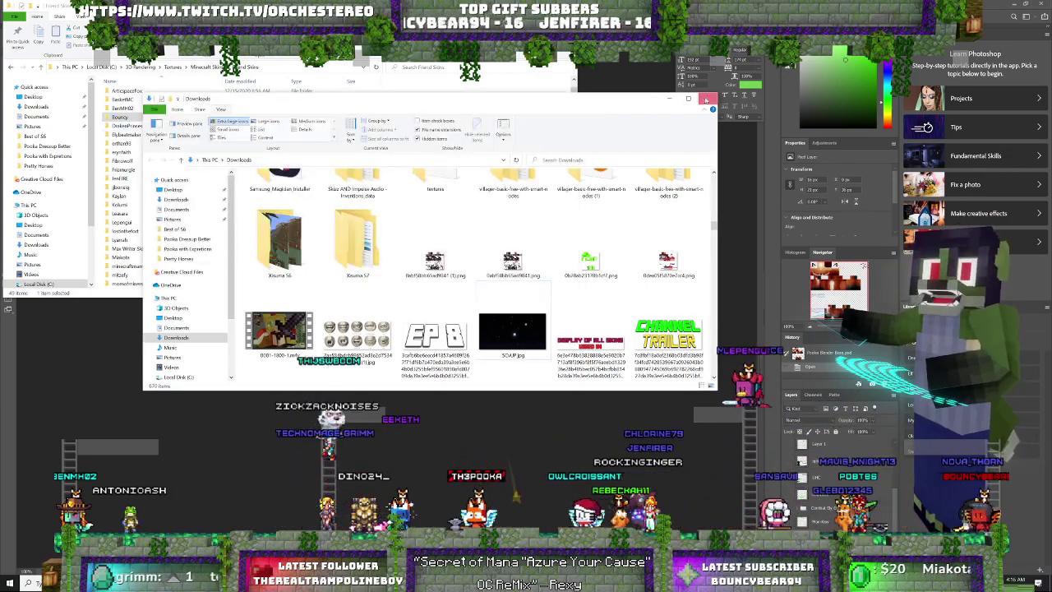
pyautogui.click(670, 100)
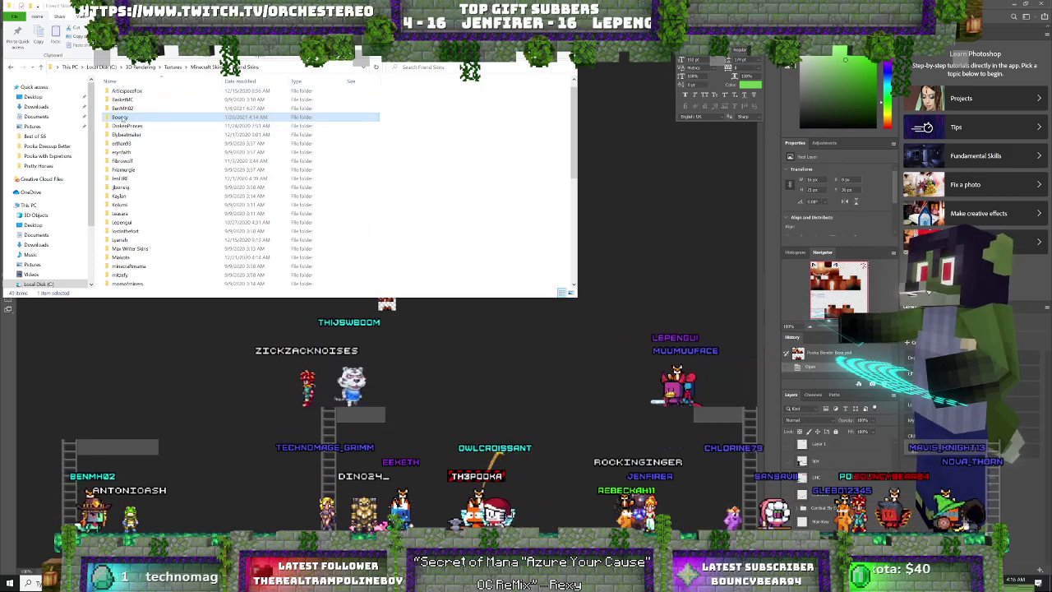
pyautogui.click(471, 341)
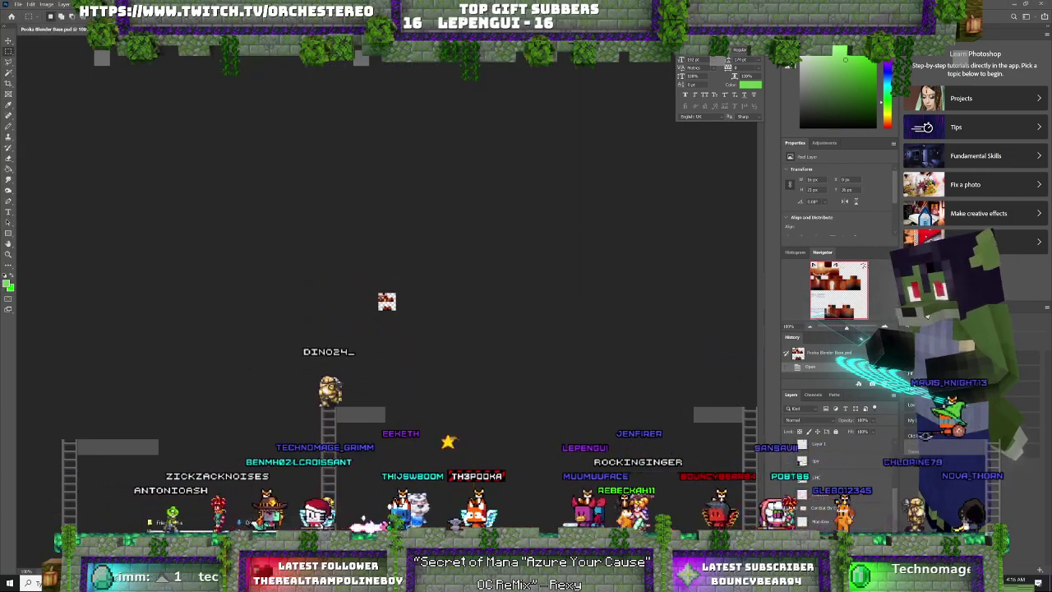
pyautogui.hotkey('alt', 'Tab')
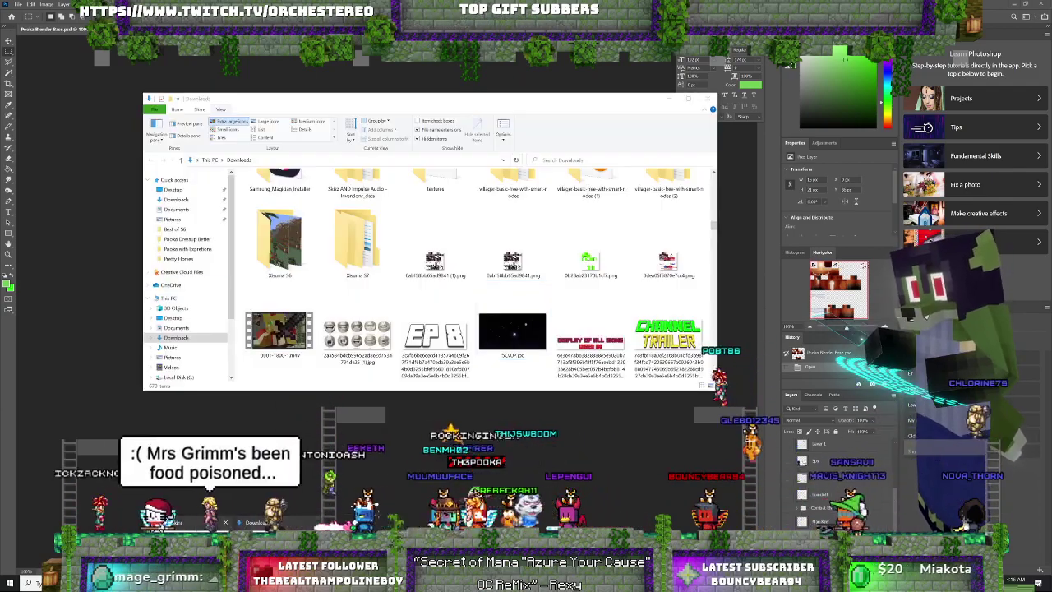
pyautogui.hotkey('alt', 'Tab')
# - Select the skin PNG in Bouncy and hide the folder windows to reveal Photoshop's canvas
pyautogui.click(128, 121)
pyautogui.hotkey('alt', 'Tab')
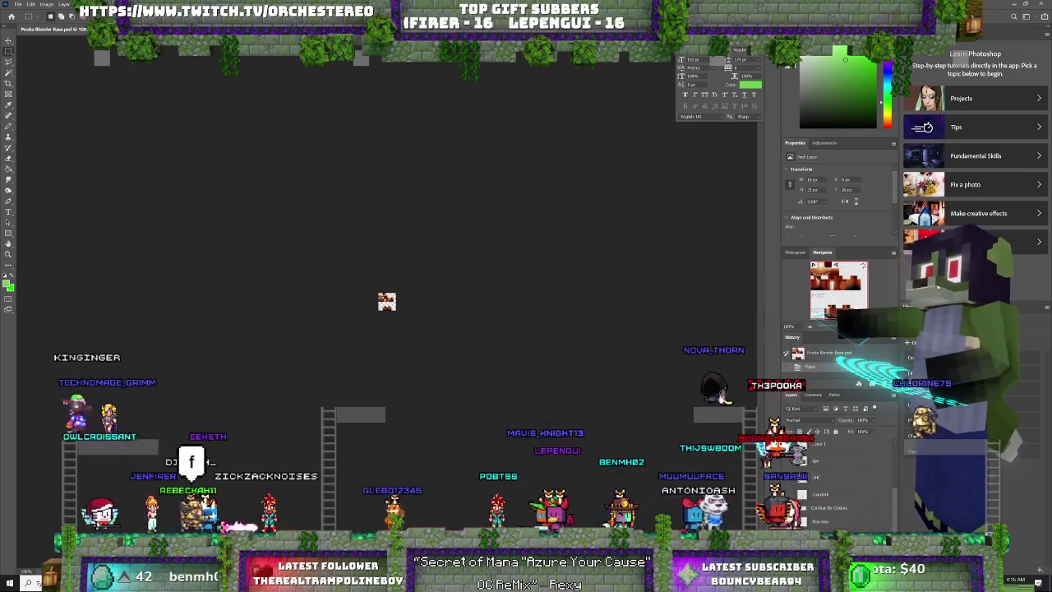
pyautogui.hotkey('alt', 'Tab')
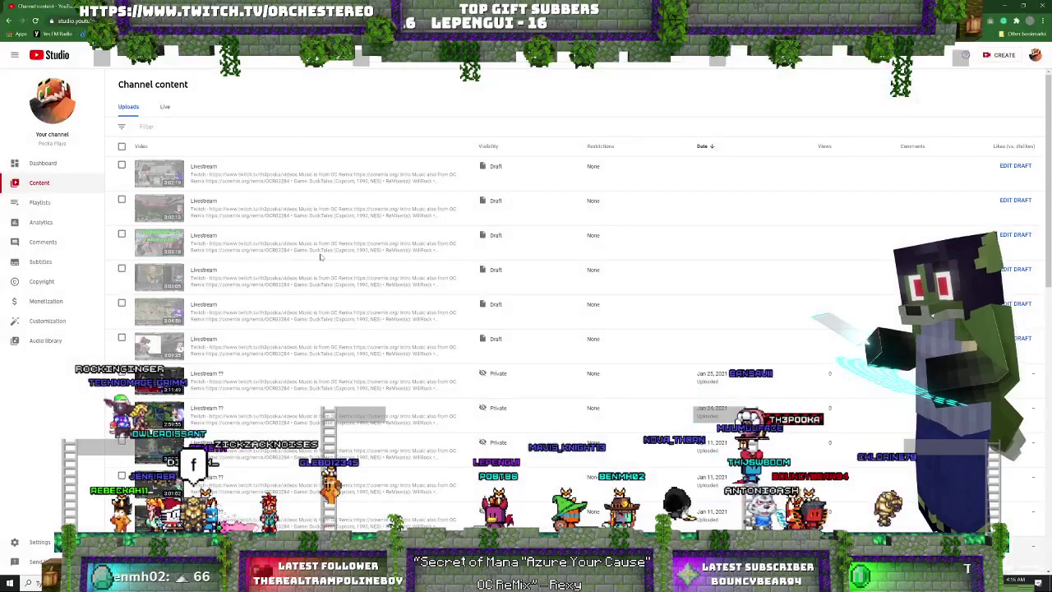
pyautogui.hotkey('alt', 'Tab')
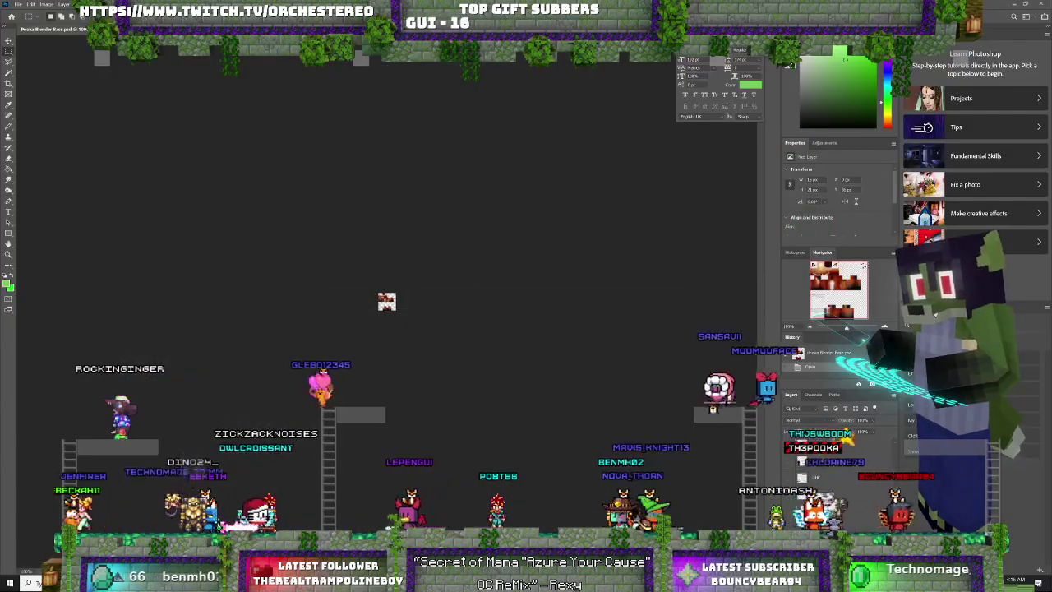
pyautogui.hotkey('alt', 'Tab')
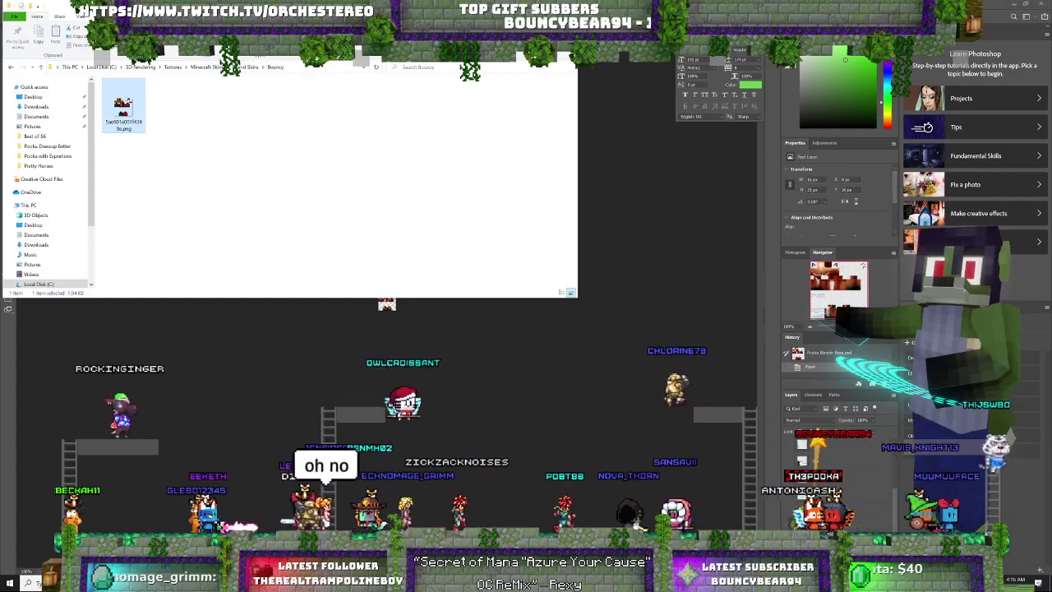
pyautogui.hotkey('alt', 'Tab')
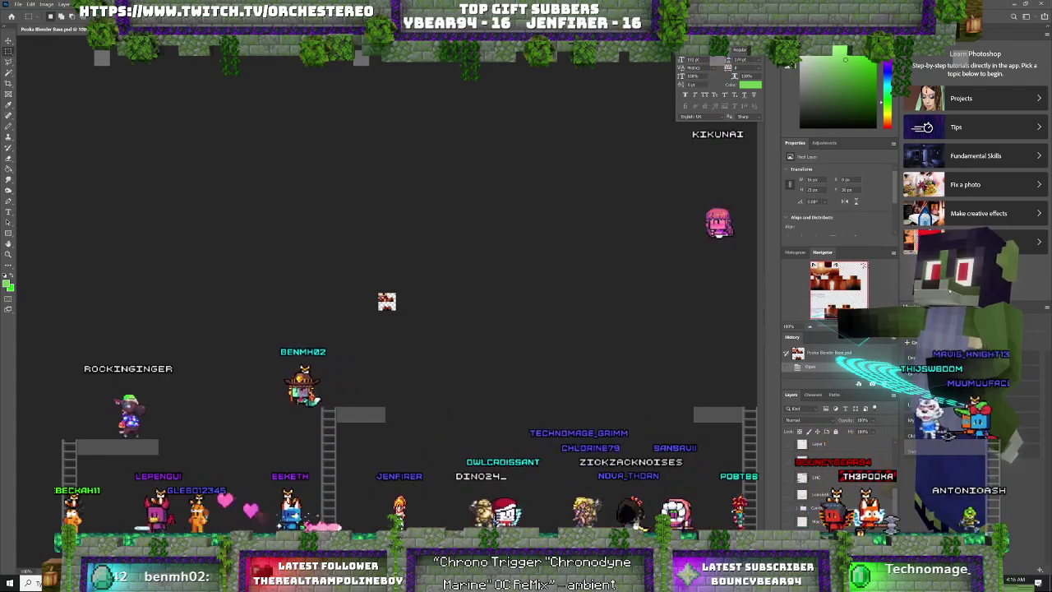
# - Create a new 64 × 64 pixel document, close the CurseForge window, and deselect with Ctrl+D
pyautogui.click(18, 4)
pyautogui.click(19, 5)
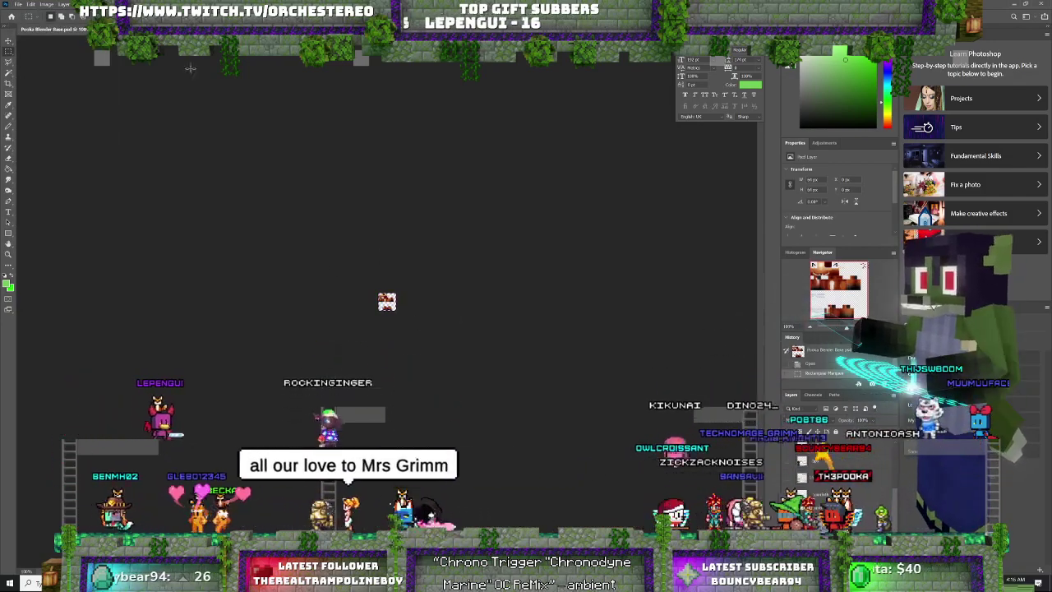
pyautogui.click(16, 5)
pyautogui.click(33, 14)
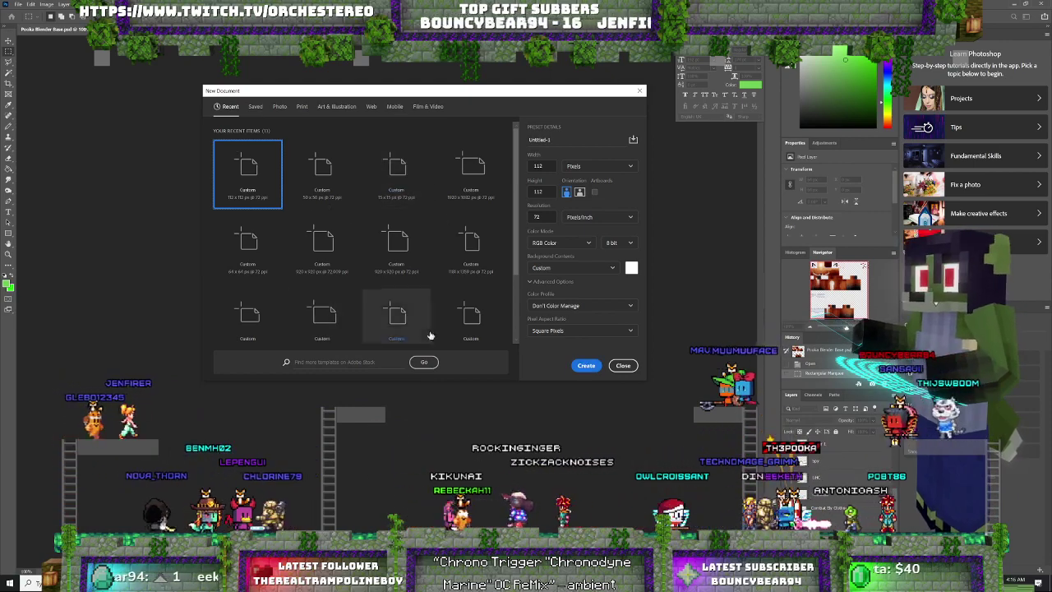
pyautogui.scroll(-1, 413, 246)
pyautogui.scroll(-1, 413, 245)
pyautogui.scroll(2, 403, 244)
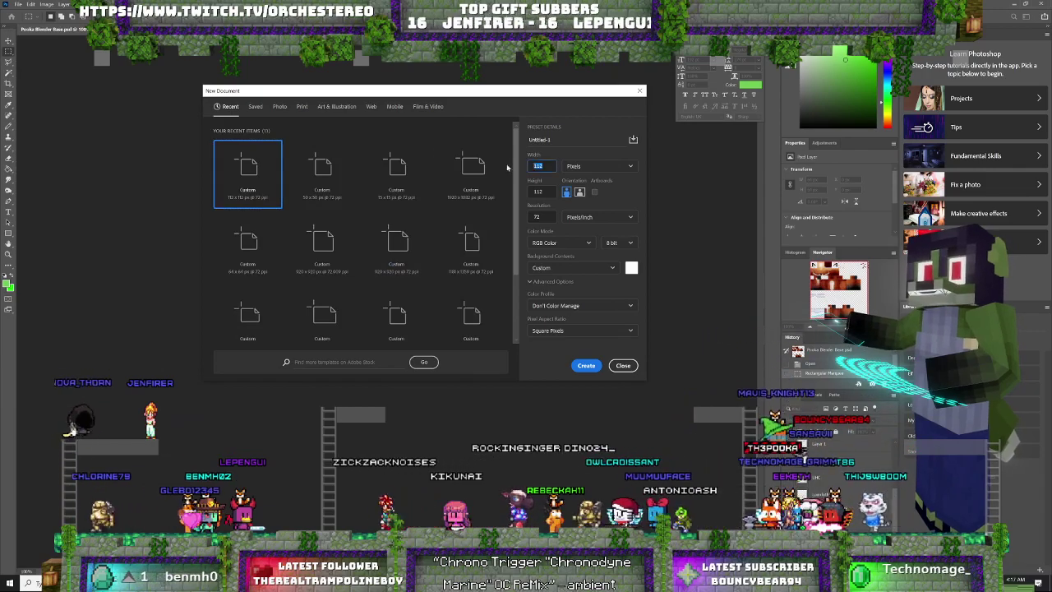
pyautogui.write('64')
pyautogui.press('Tab')
pyautogui.write('64')
pyautogui.click(587, 367)
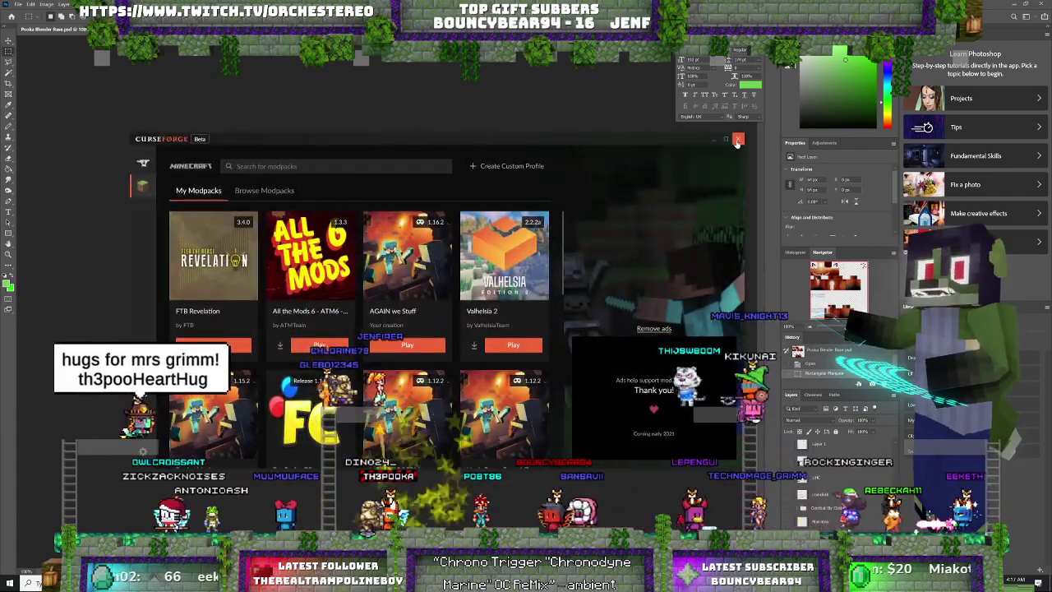
pyautogui.click(737, 140)
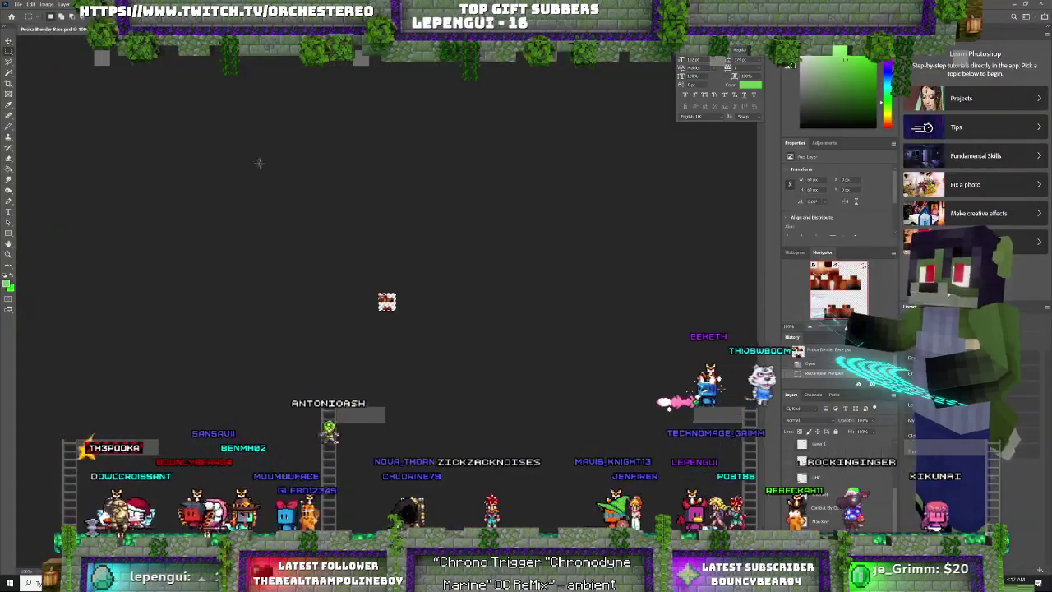
pyautogui.hotkey('ctrl', 'd')
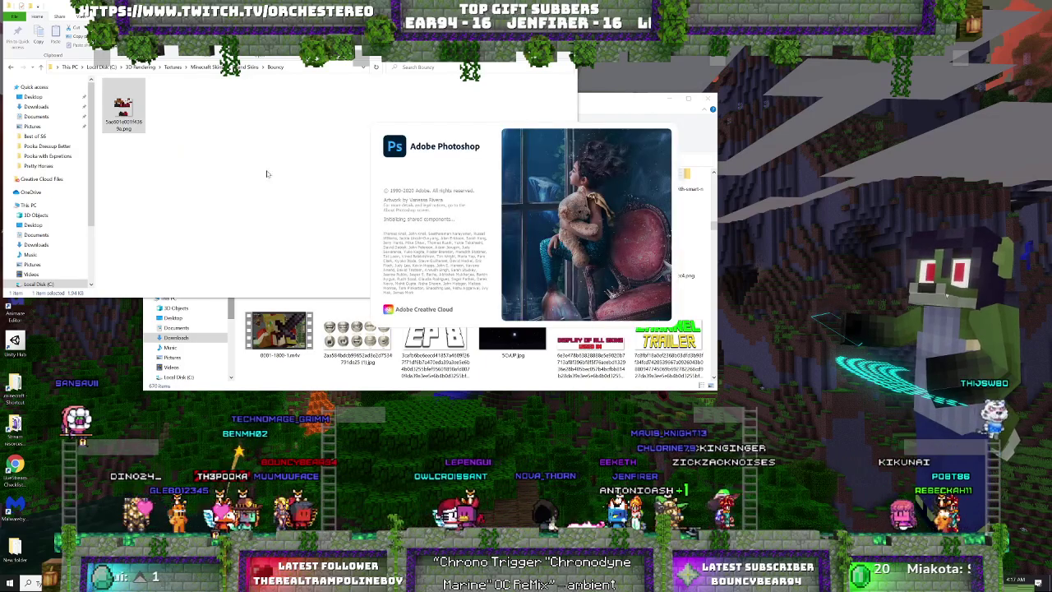
# - Close the Downloads window and open the Bouncy skin PNG with Photoshop 2020
pyautogui.click(712, 99)
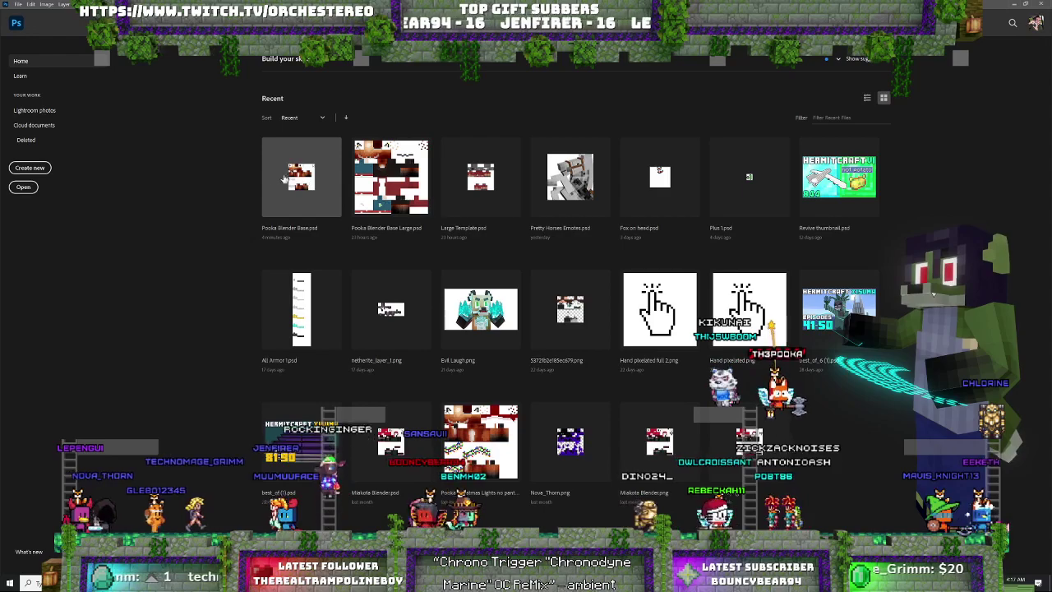
pyautogui.click(1012, 4)
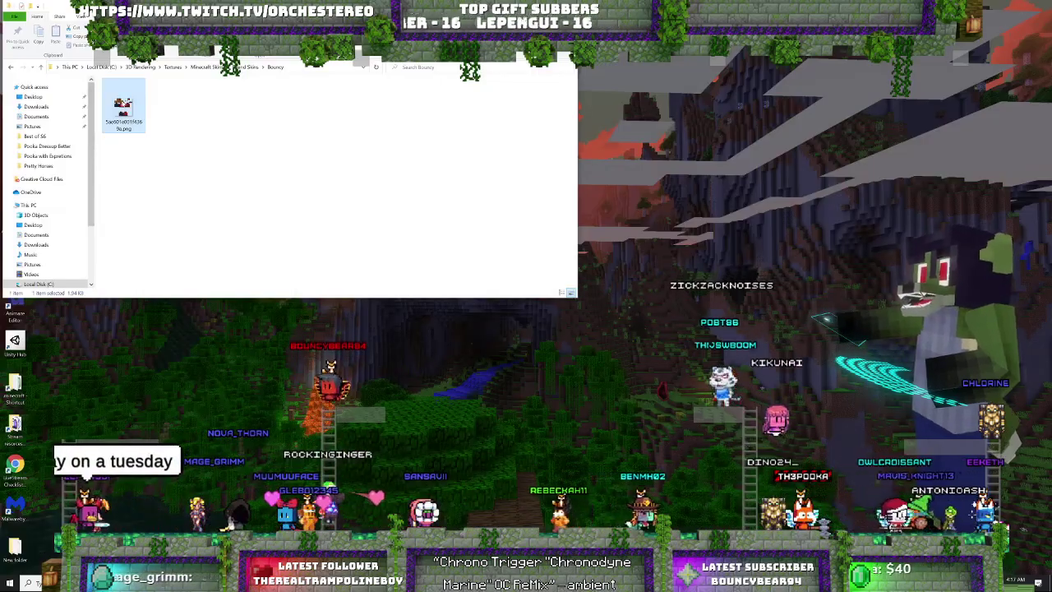
pyautogui.rightClick(122, 102)
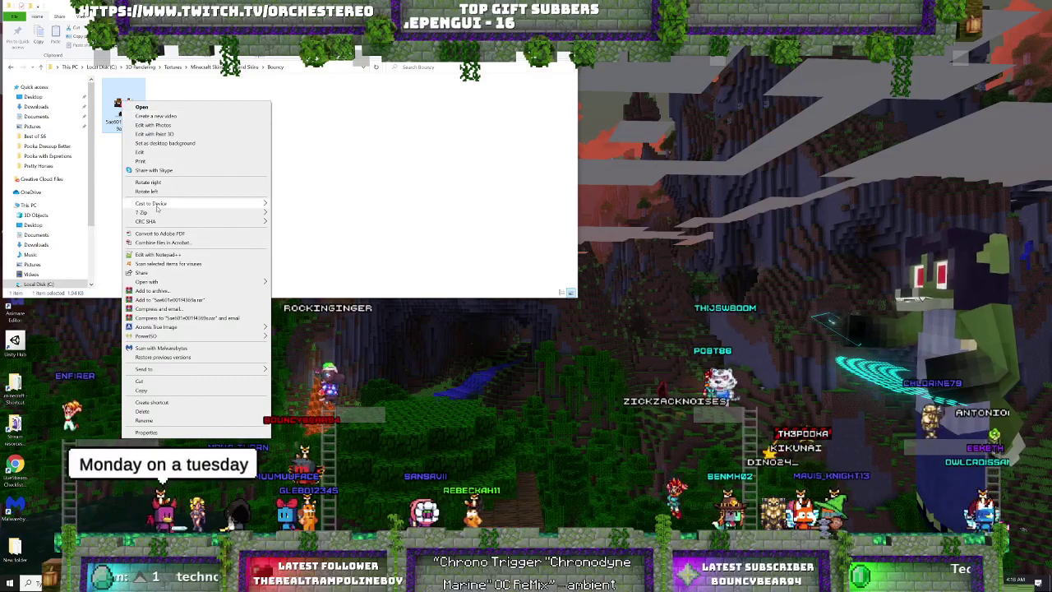
pyautogui.moveTo(147, 282)
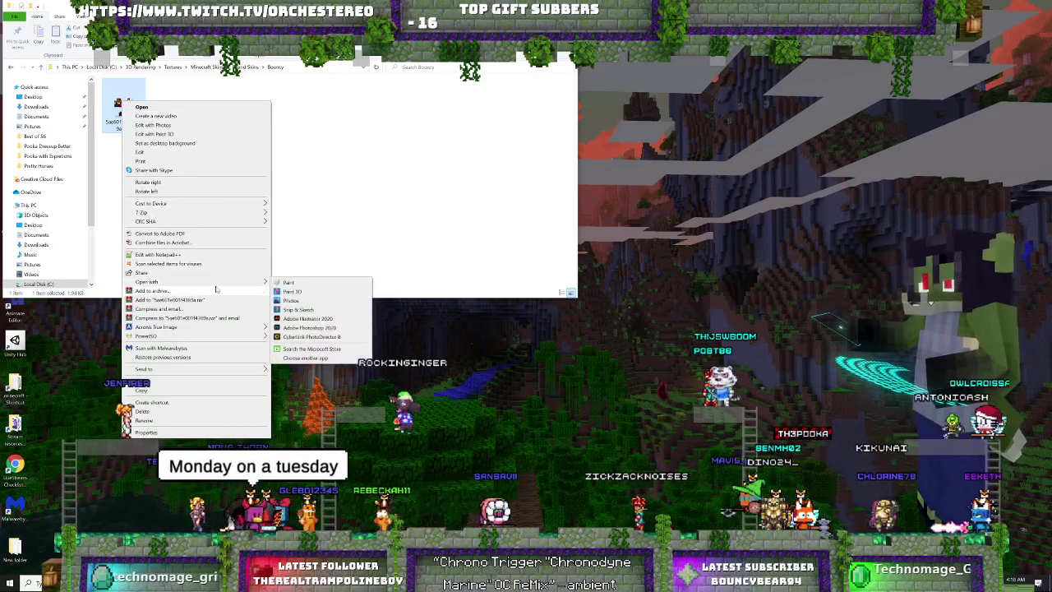
pyautogui.click(295, 328)
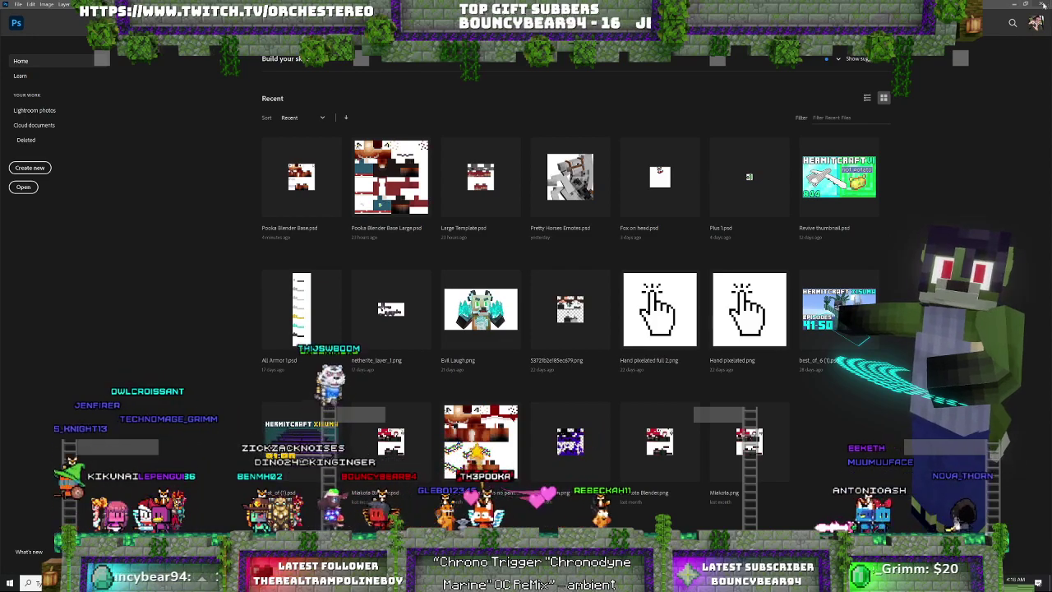
# - Minimize Photoshop and the Bouncy folder window so only the desktop shows
pyautogui.press('super+Down')
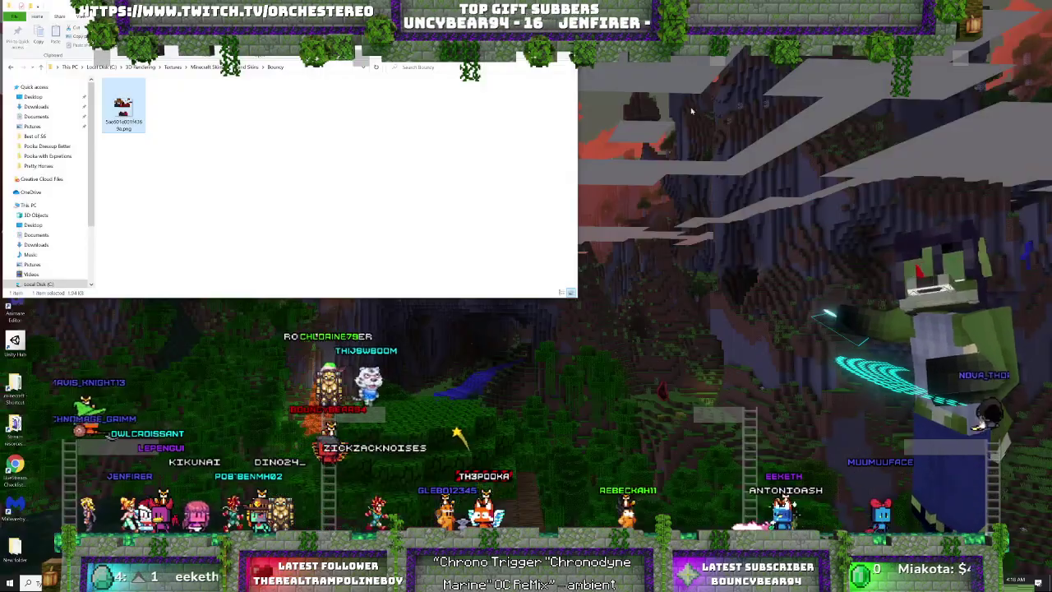
pyautogui.press('super+Down')
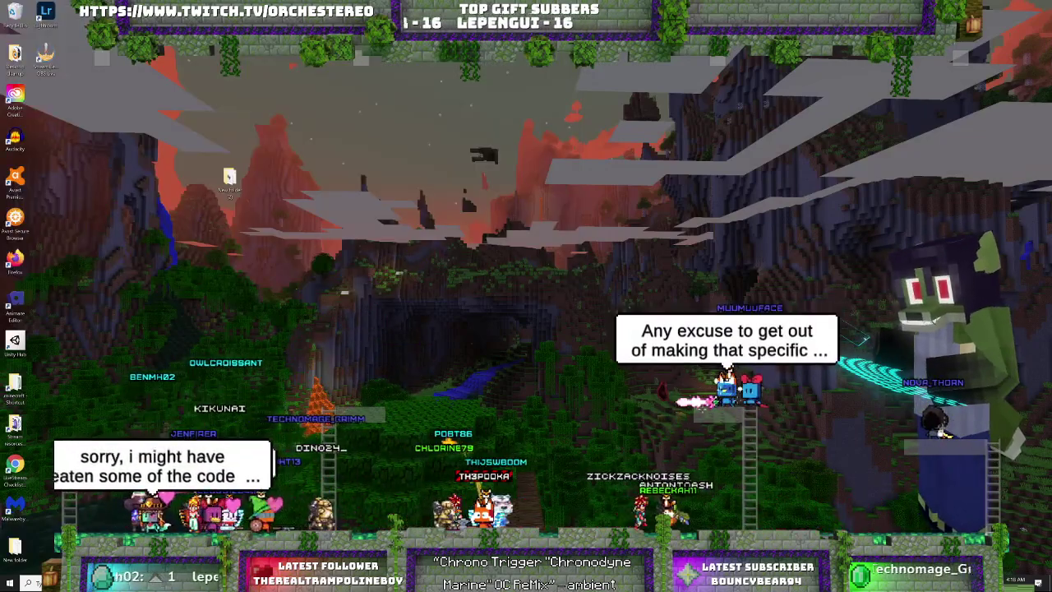
# - Quit Blender without saving, then close VMagicMirror and Streaming Avatars
pyautogui.hotkey('alt', 'Tab')
pyautogui.hotkey('ctrl', 'q')
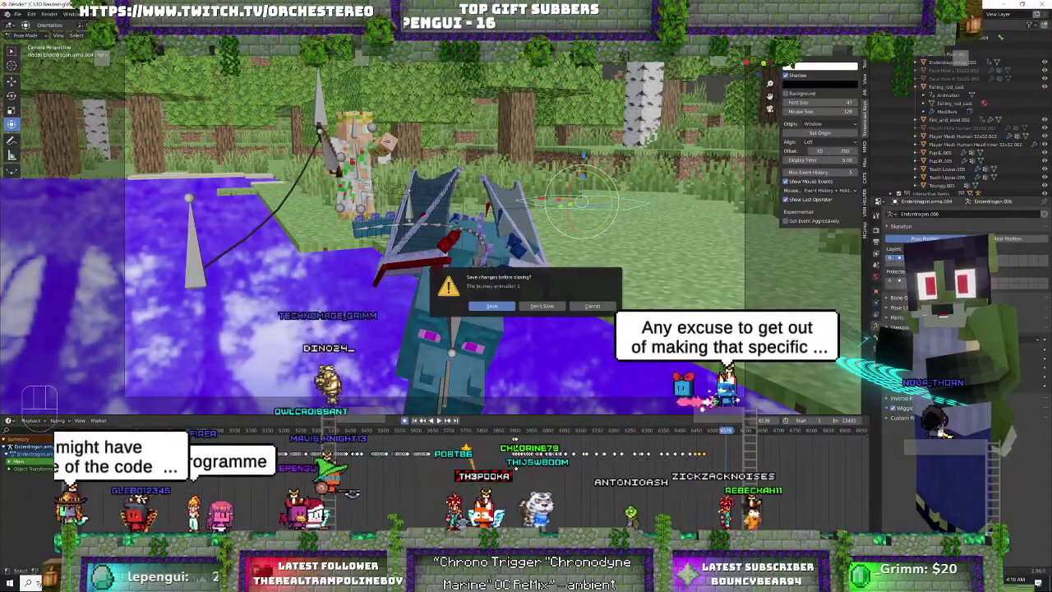
pyautogui.hotkey('alt', 'Tab')
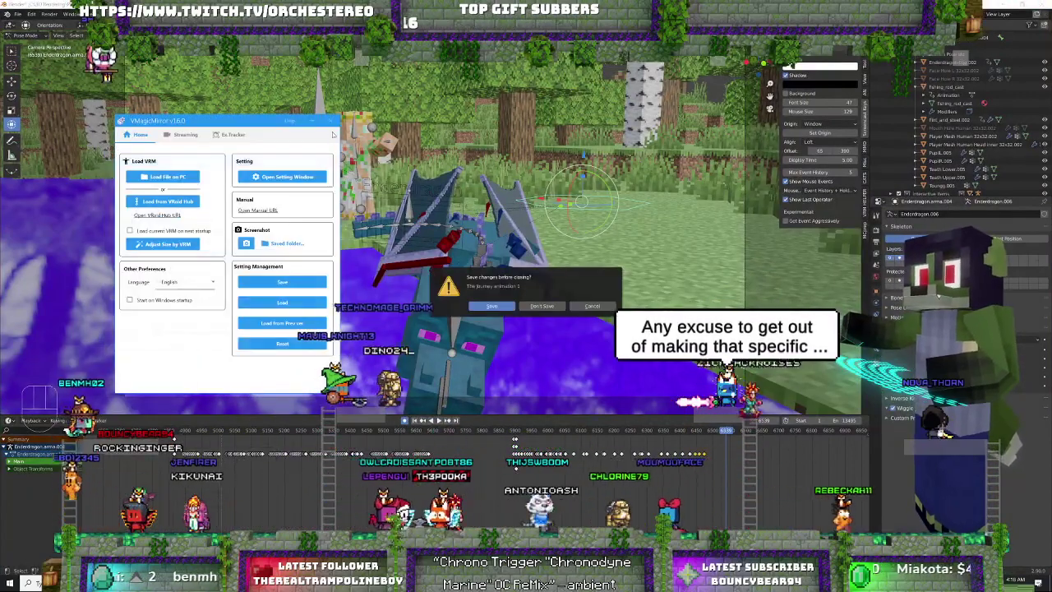
pyautogui.hotkey('alt', 'Tab')
pyautogui.press('Return')
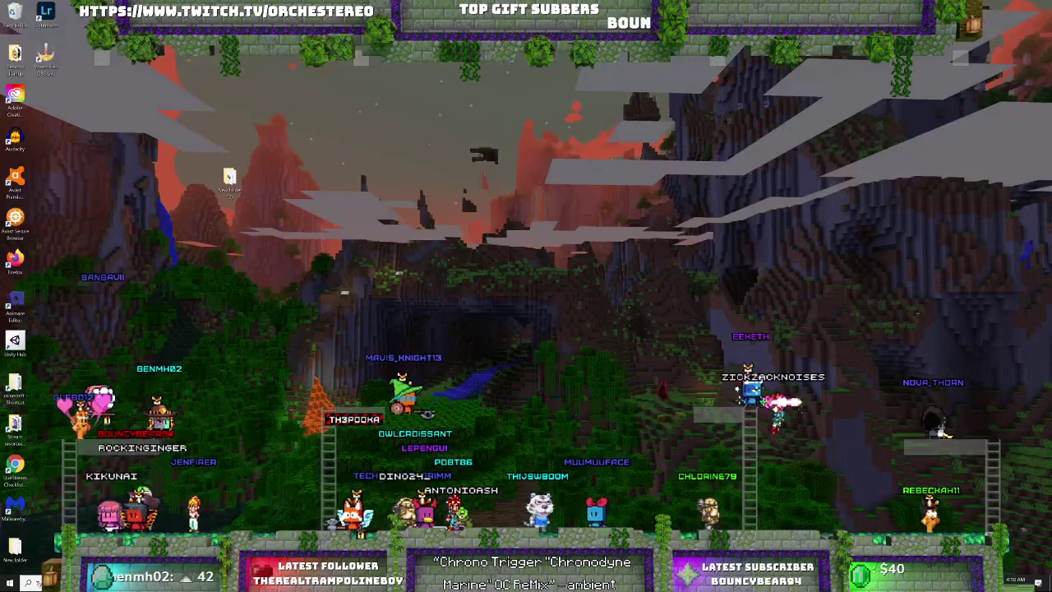
pyautogui.hotkey('alt', 'Tab')
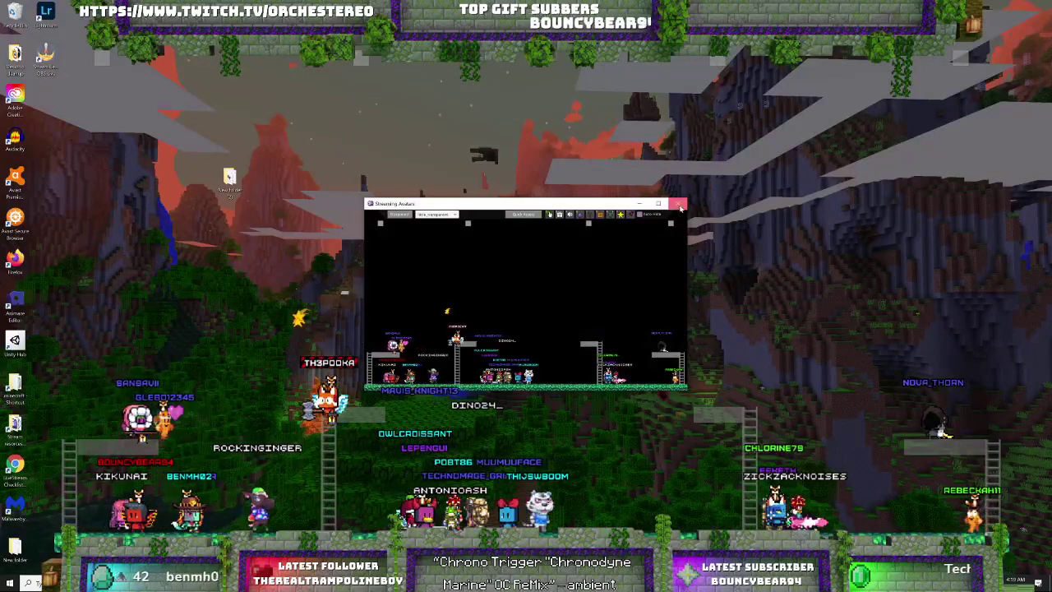
pyautogui.click(681, 205)
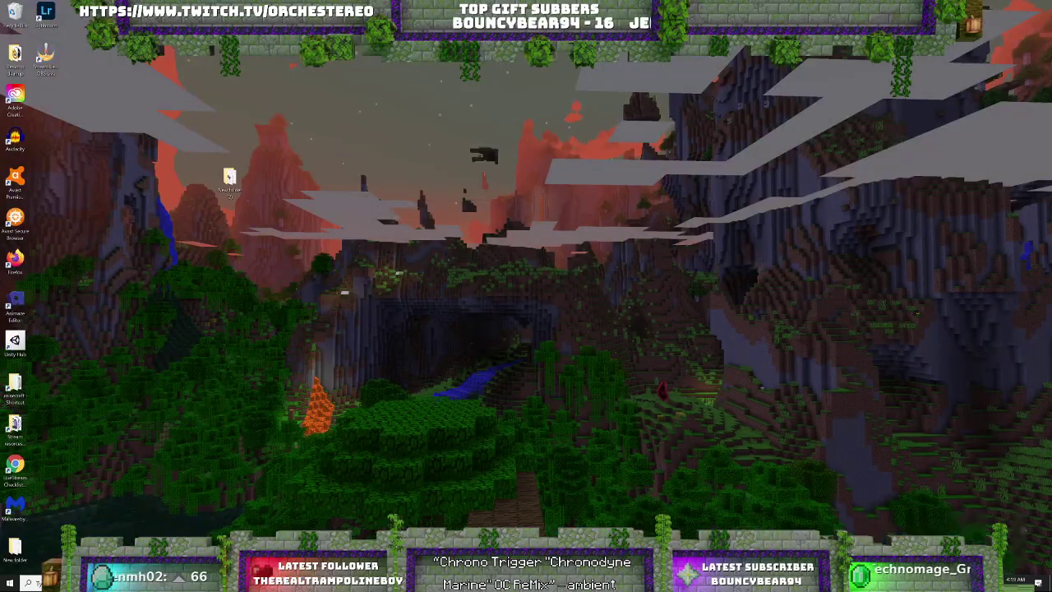
# - Exit Steam and the avatar app from their system tray icons
pyautogui.rightClick(991, 520)
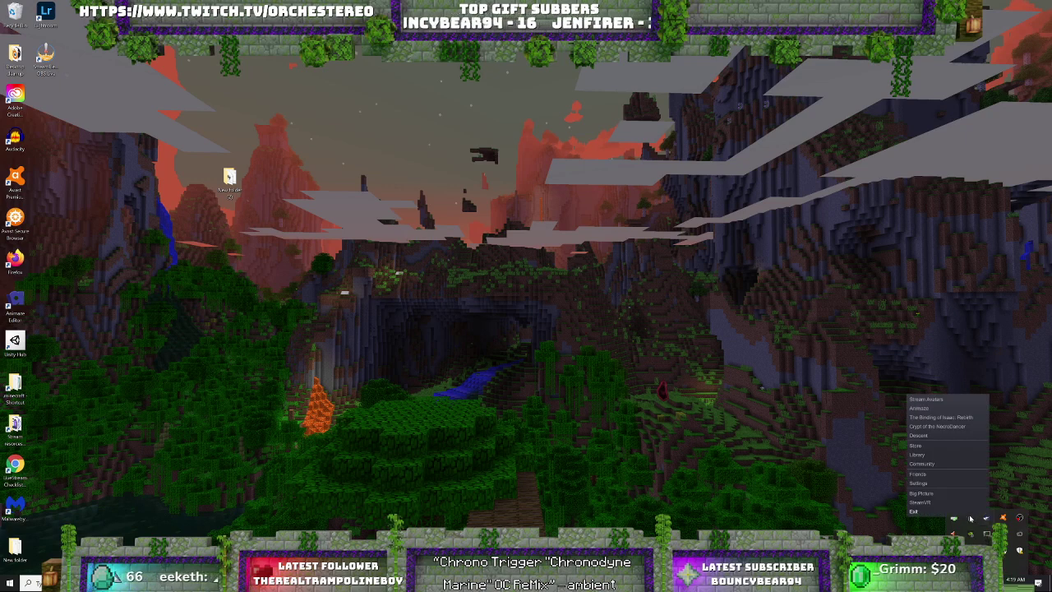
pyautogui.click(970, 518)
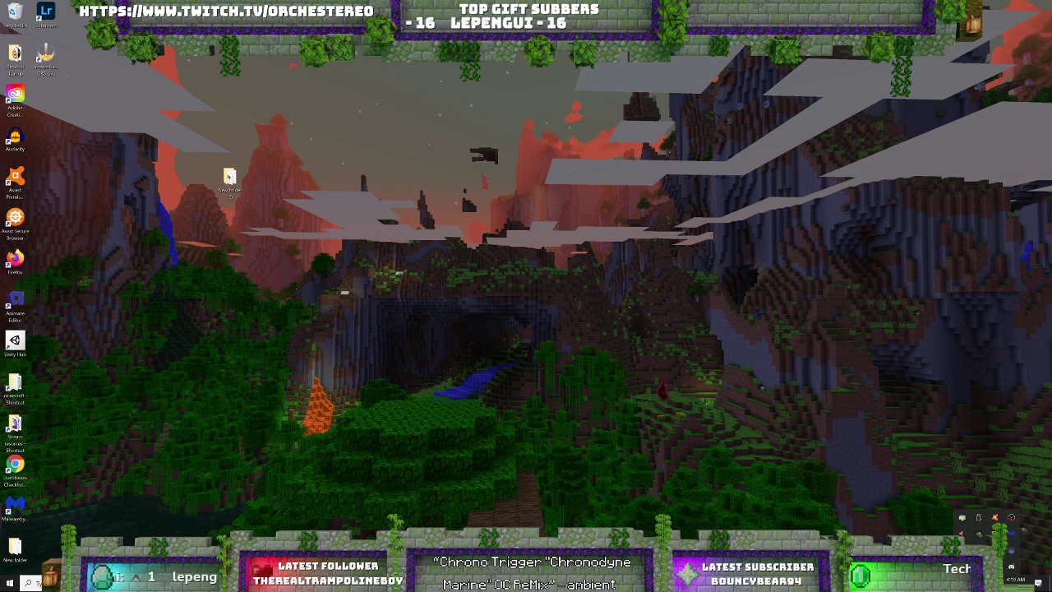
pyautogui.rightClick(979, 533)
pyautogui.click(1010, 563)
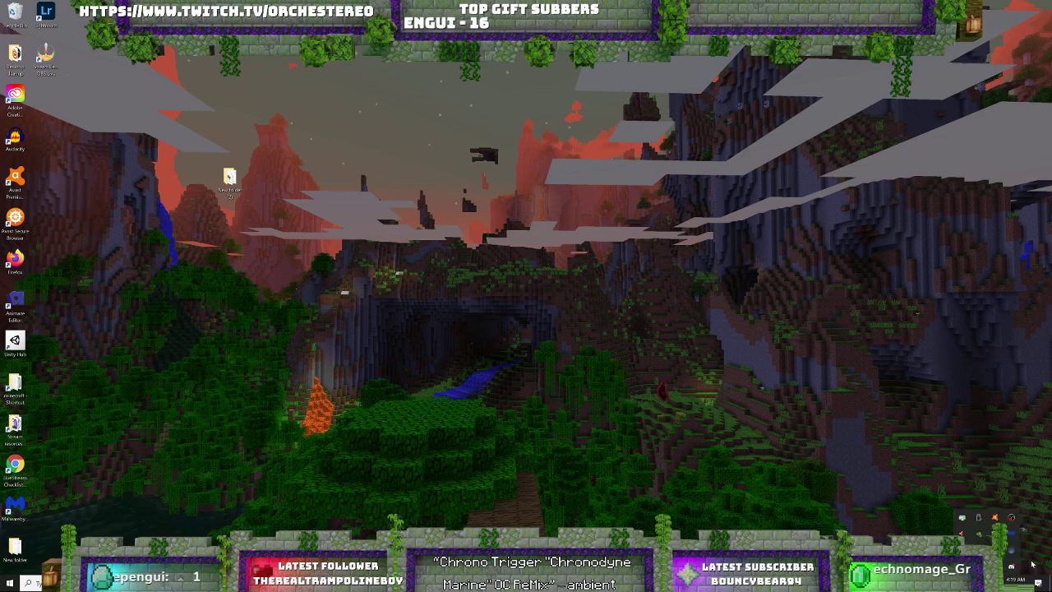